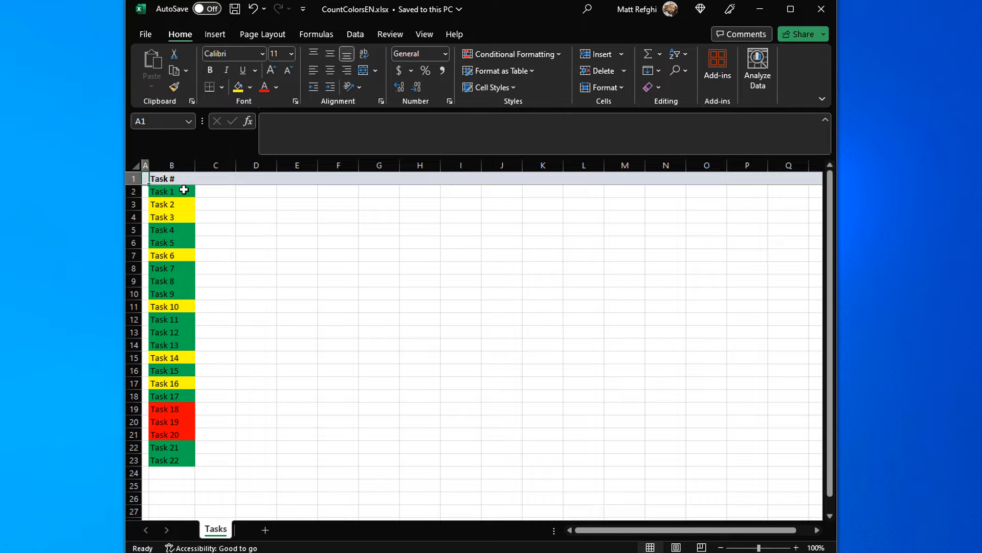
# Step: Filter the task list by the cell color of Task 1
pyautogui.rightClick(184, 190)
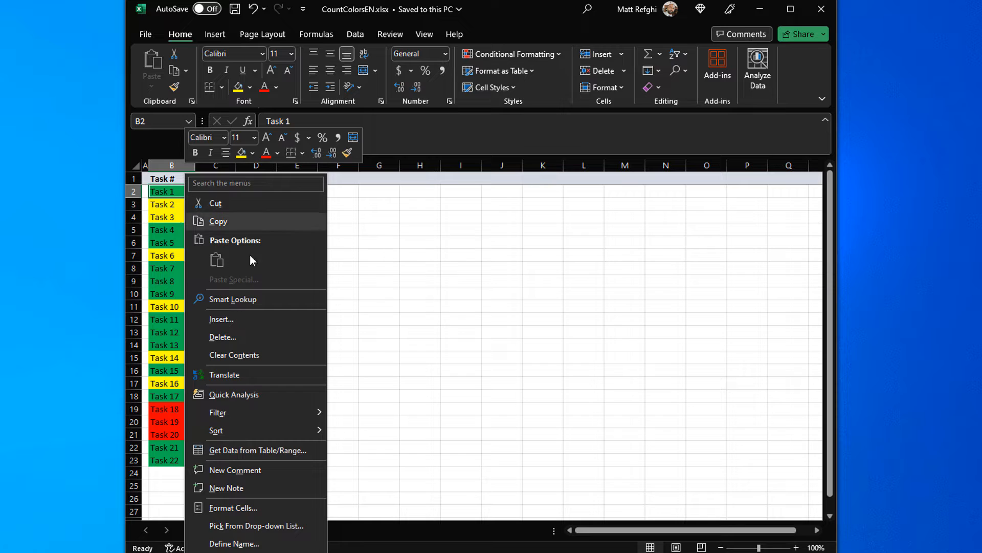
pyautogui.moveTo(300, 413)
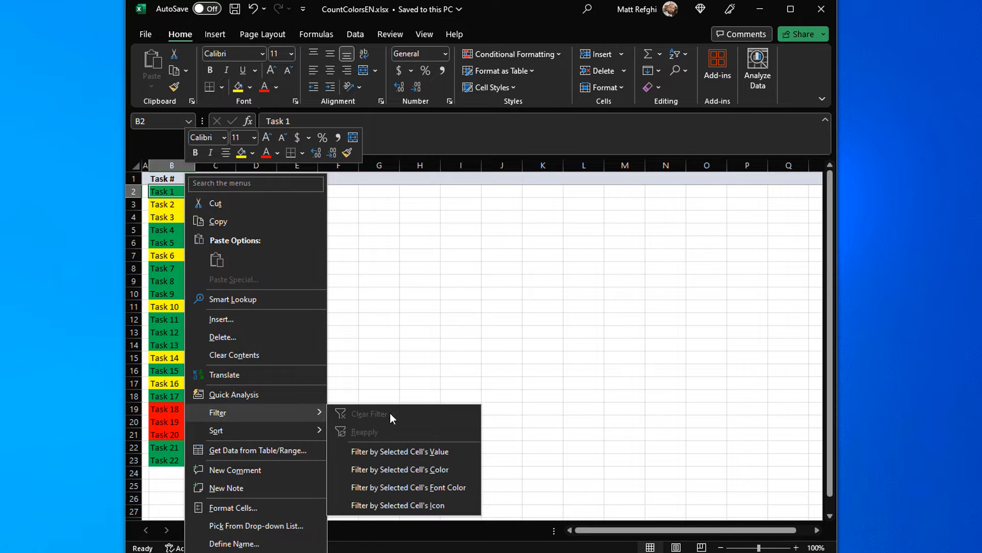
pyautogui.click(427, 474)
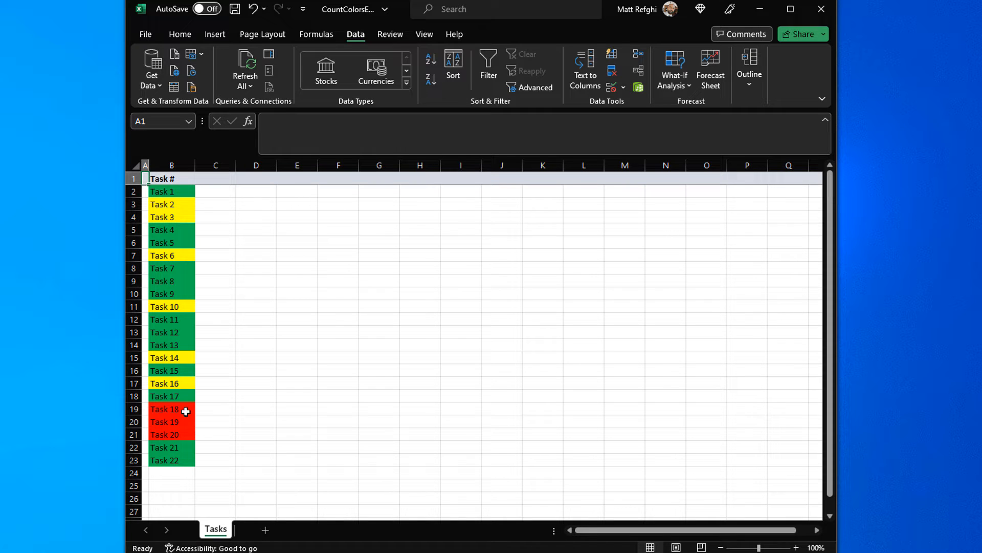
# Step: Add a filter to the Task # column and show only the tasks with a yellow cell color
pyautogui.click(181, 160)
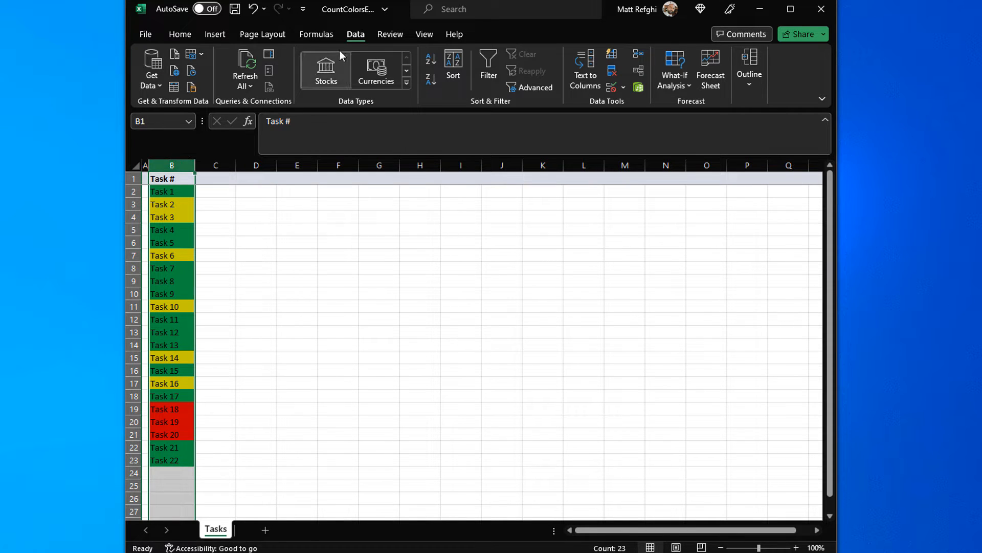
pyautogui.click(490, 67)
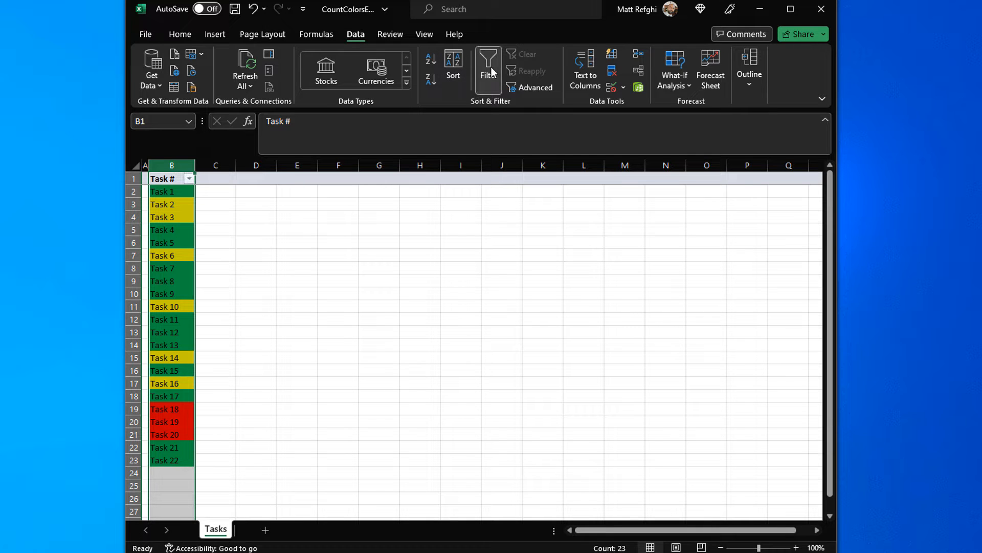
pyautogui.click(198, 189)
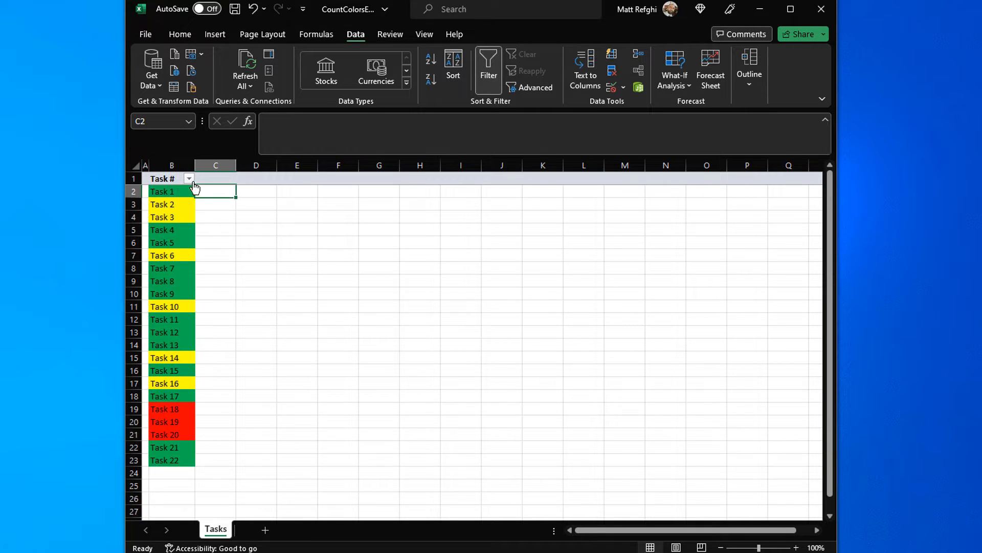
pyautogui.click(189, 179)
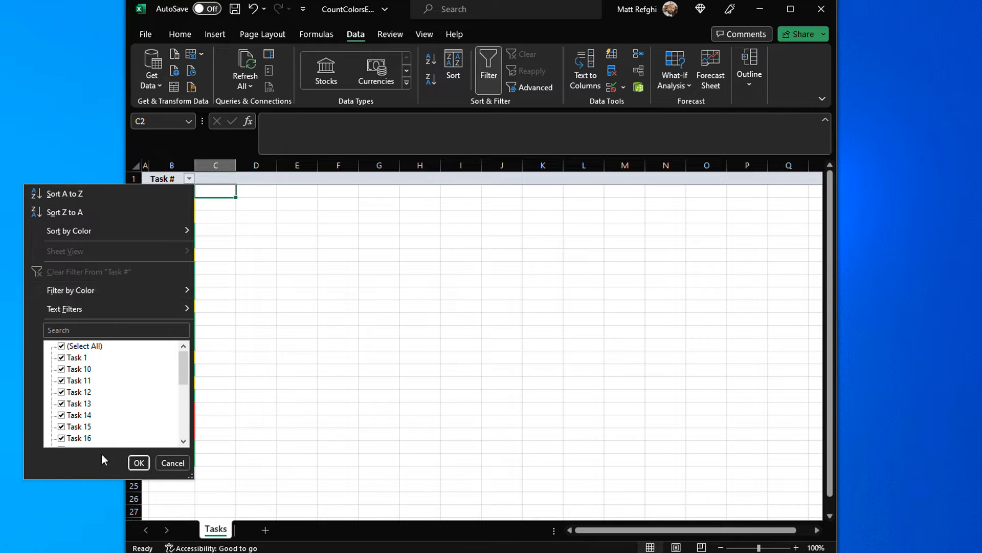
pyautogui.moveTo(99, 291)
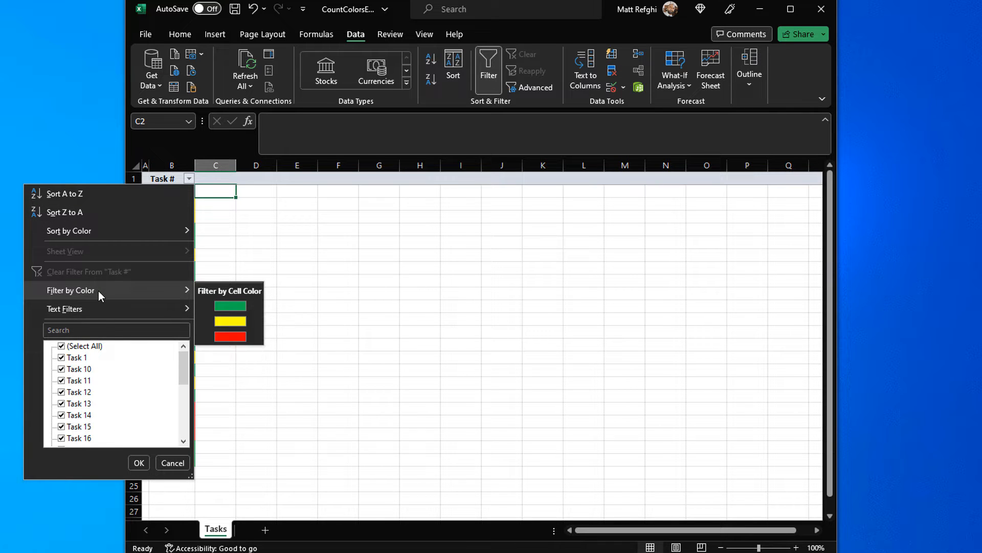
pyautogui.click(234, 321)
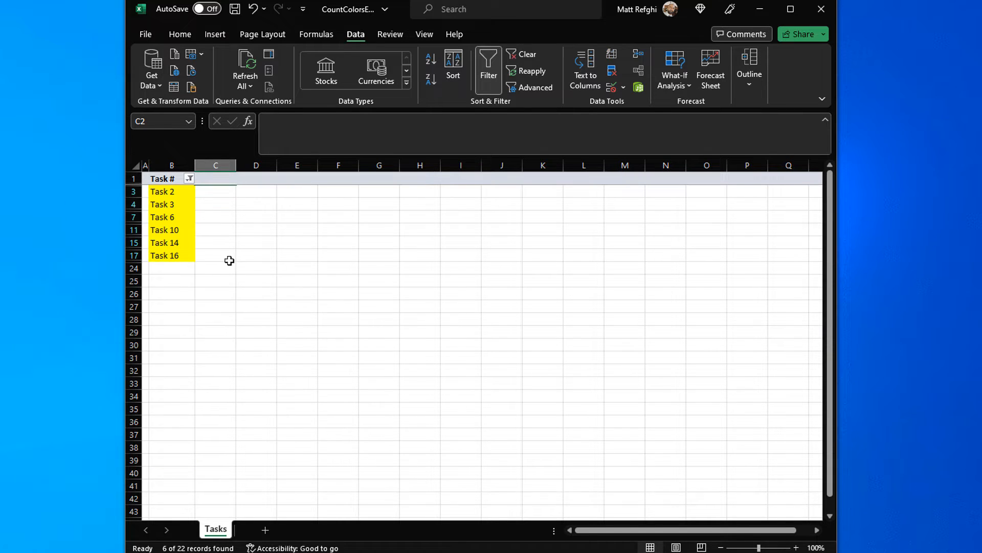
pyautogui.click(228, 217)
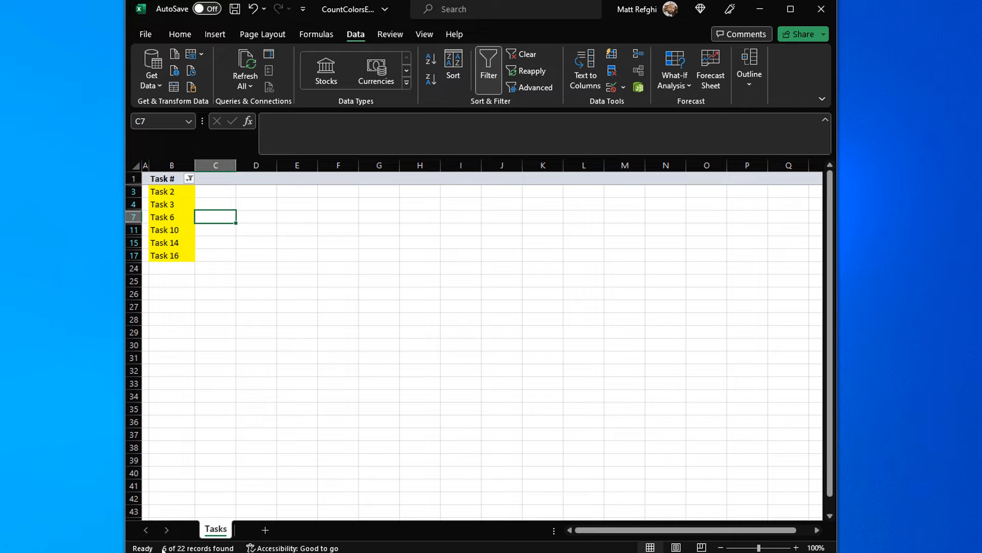
pyautogui.click(220, 192)
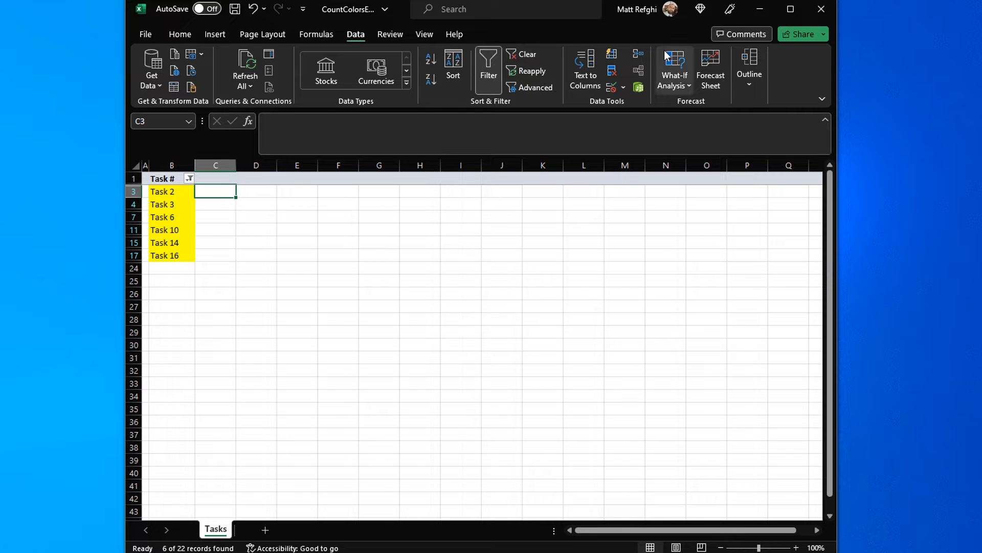
# Step: Remove the filter from the Task # column and save the workbook with cell A1 selected
pyautogui.click(484, 65)
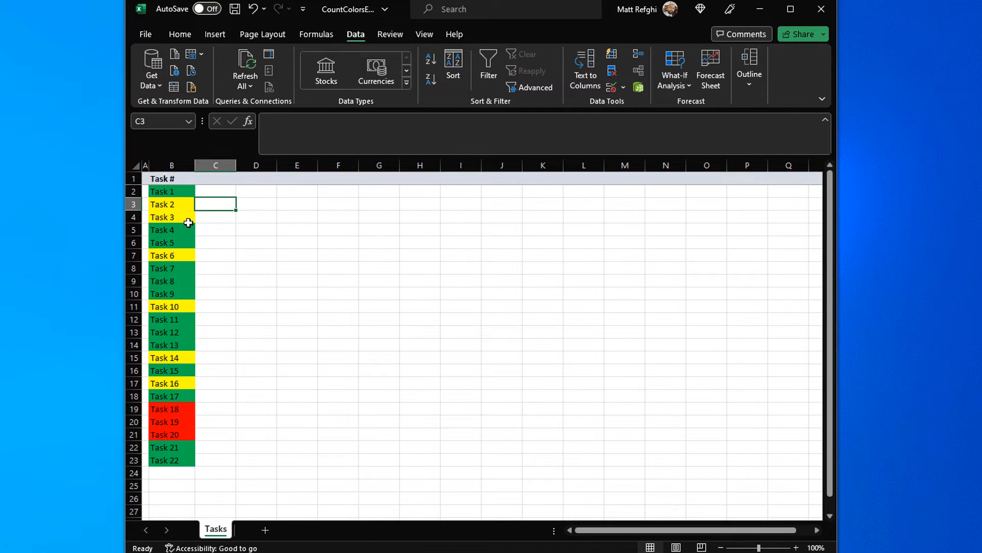
pyautogui.click(143, 177)
pyautogui.hotkey('ctrl', 's')
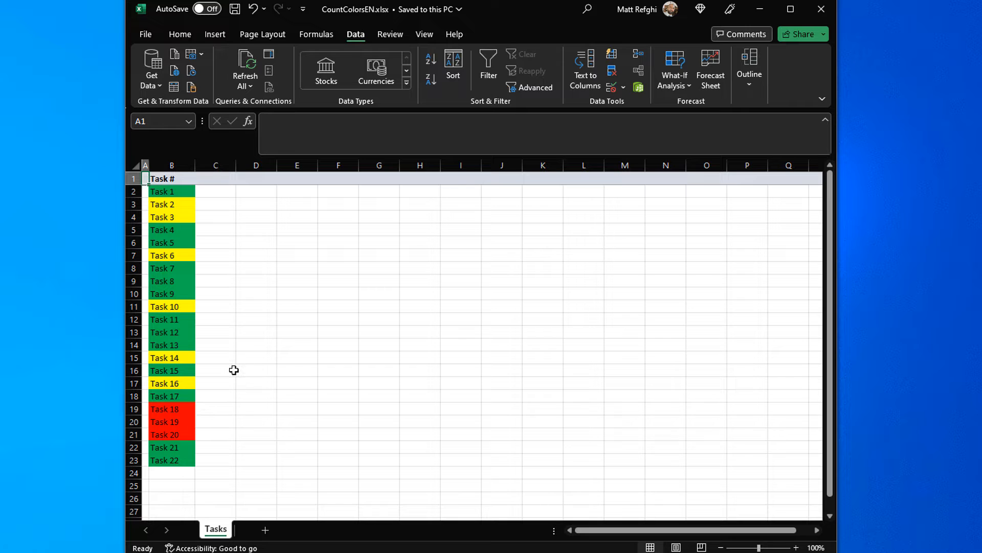
# Step: Create a copy of the Tasks sheet in the same workbook, placed before the original sheet
pyautogui.rightClick(213, 536)
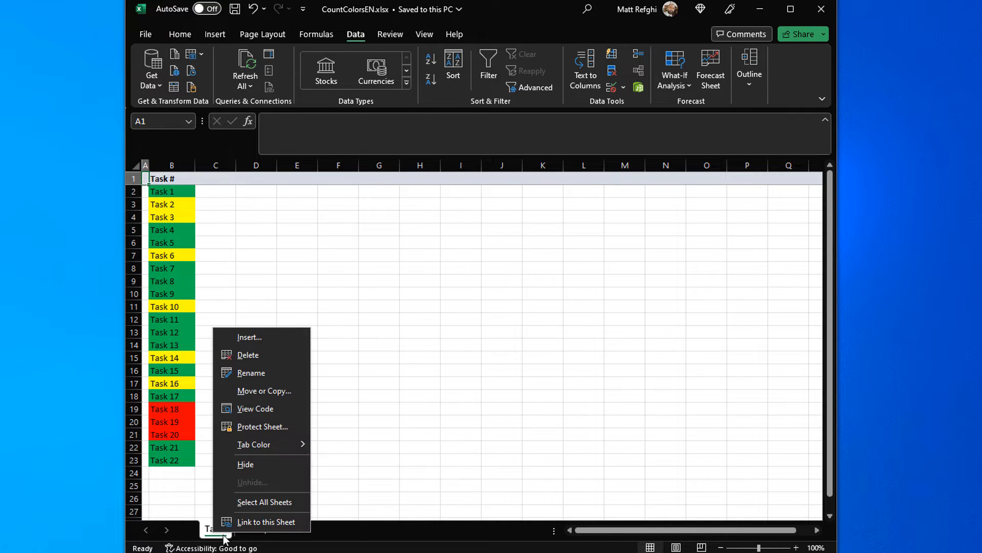
pyautogui.click(266, 391)
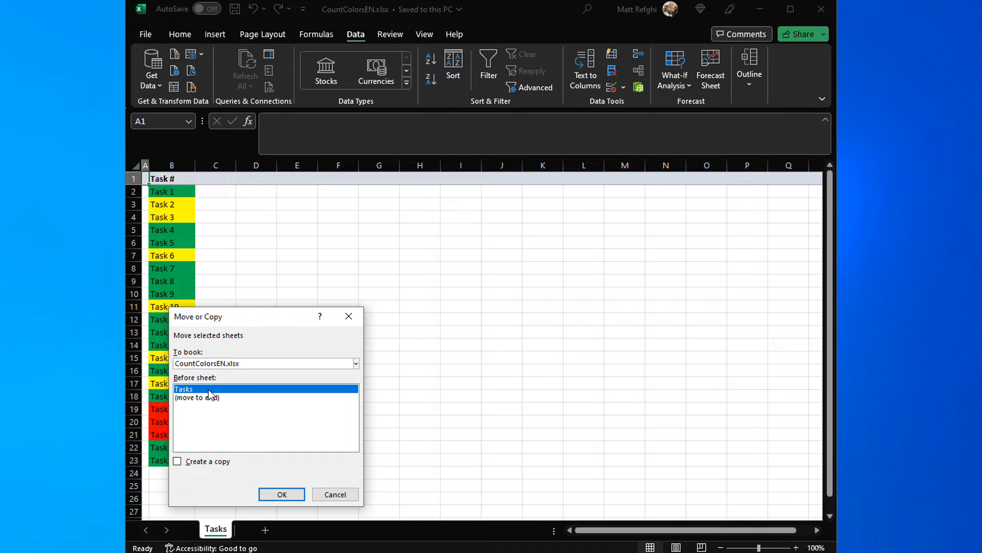
pyautogui.click(207, 462)
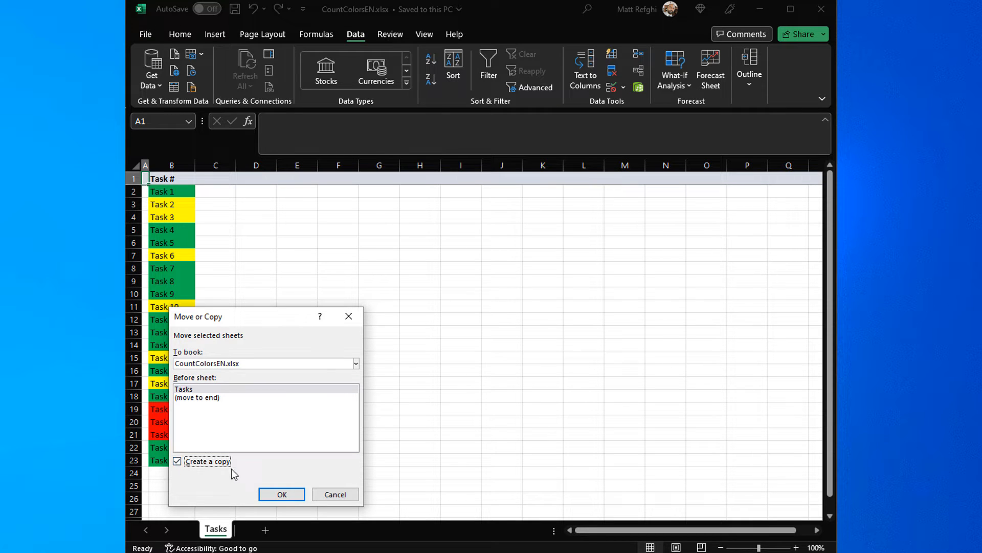
pyautogui.click(283, 494)
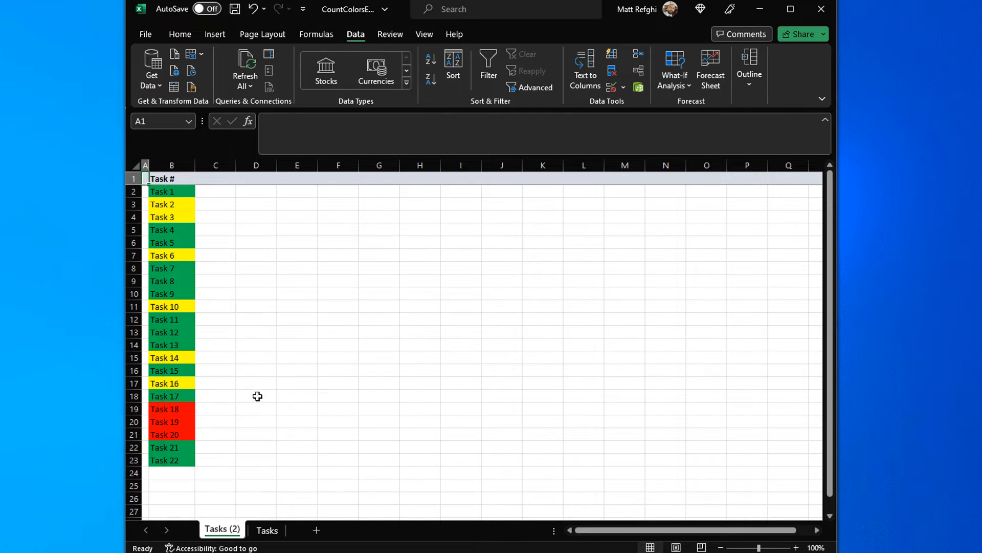
# Step: Rename the copied sheet as Tasks 2.0
pyautogui.doubleClick(234, 529)
pyautogui.moveTo(229, 530); pyautogui.dragTo(247, 531)
pyautogui.write('2.0')
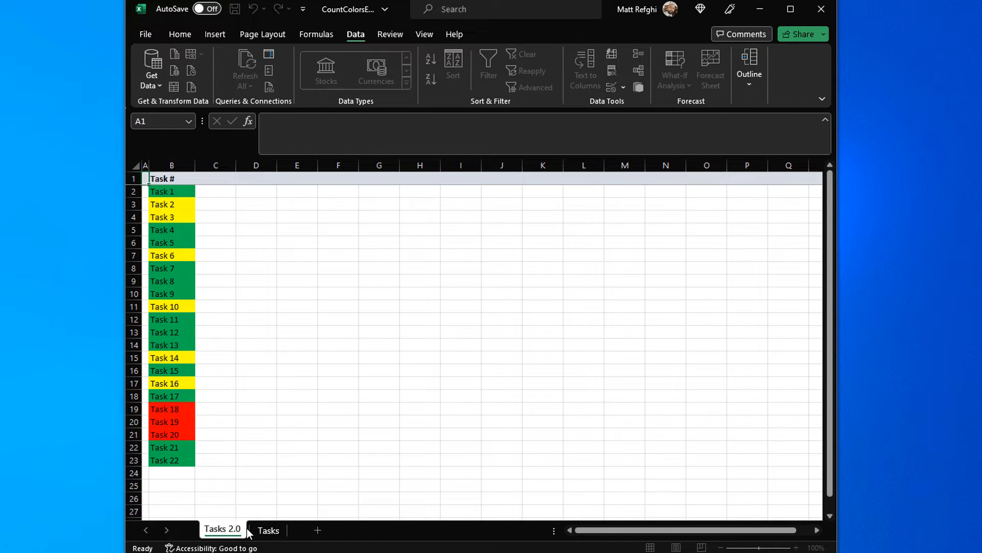
pyautogui.press('Return')
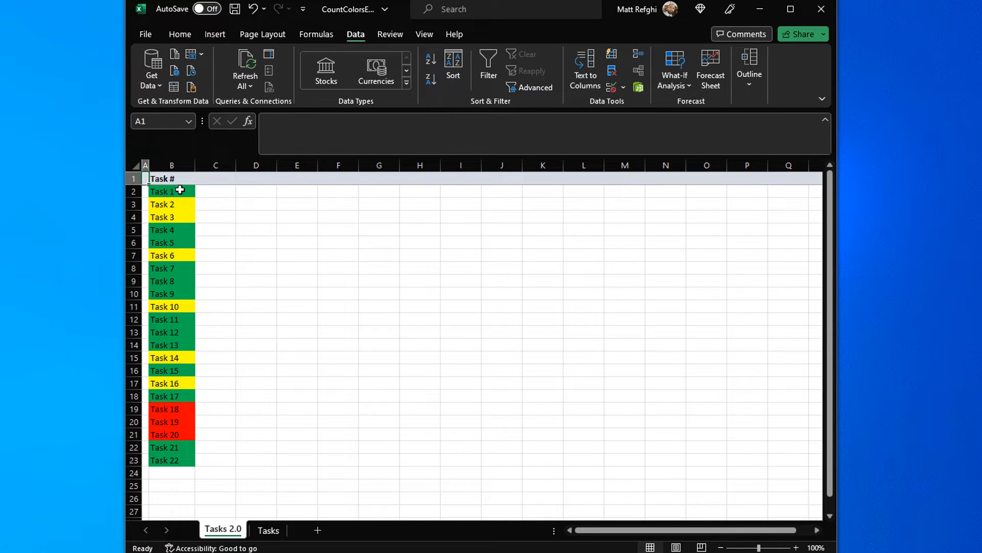
# Step: Enter the header Status in cell C1 and make it bold
pyautogui.click(214, 182)
pyautogui.write('Status')
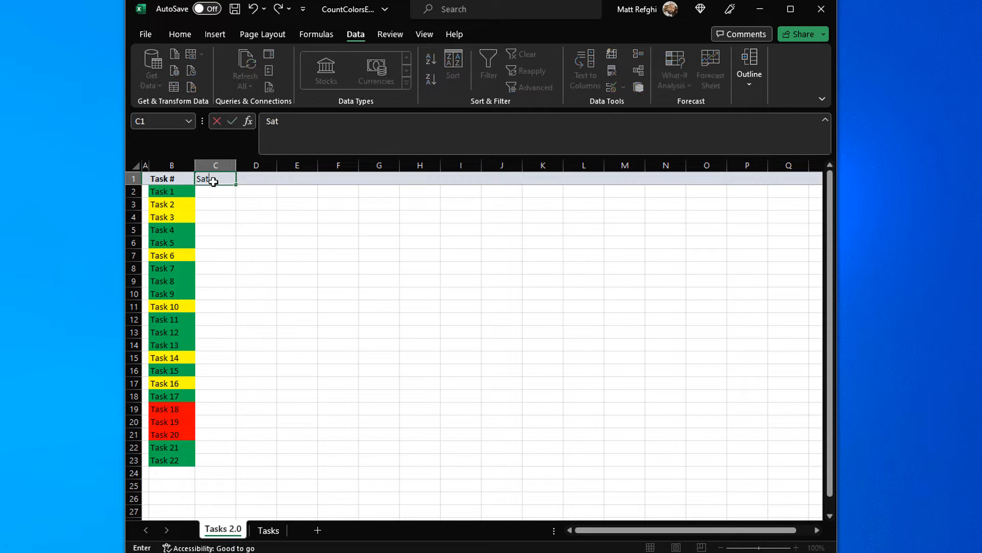
pyautogui.press('Tab')
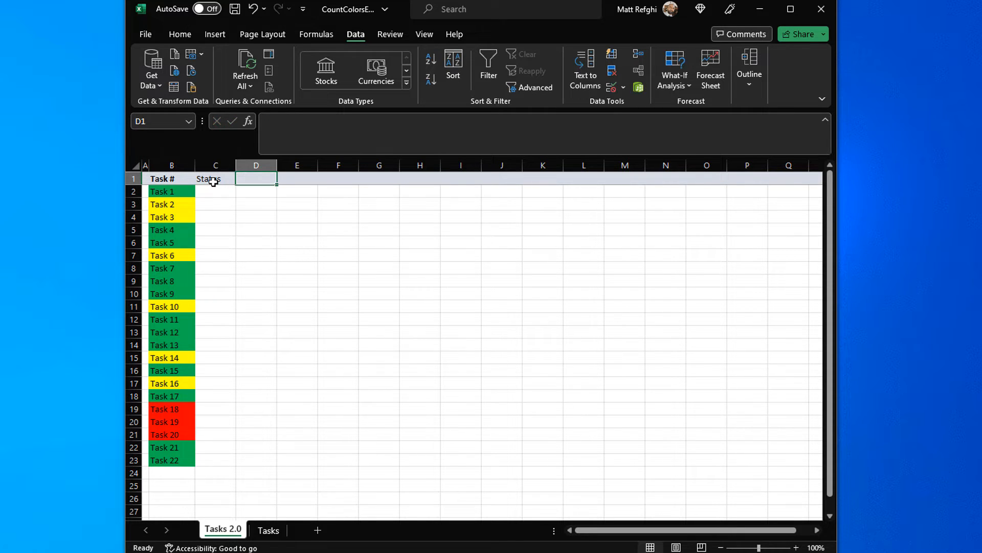
pyautogui.click(213, 182)
pyautogui.hotkey('ctrl', 'b')
# Step: Start a data validation rule on cells C2:C23 that allows values from a List
pyautogui.click(225, 194)
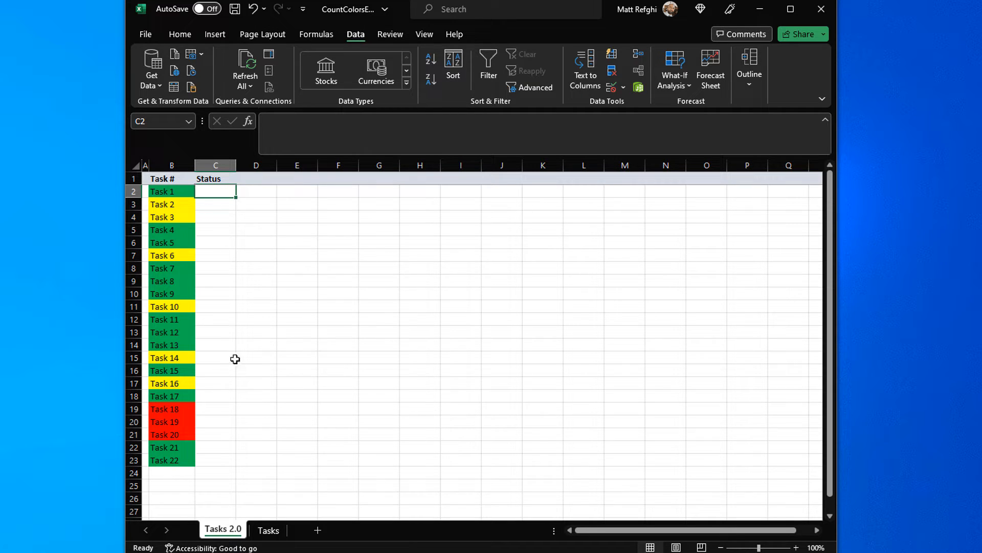
pyautogui.keyDown('shift'); pyautogui.click(218, 457); pyautogui.keyUp('shift')
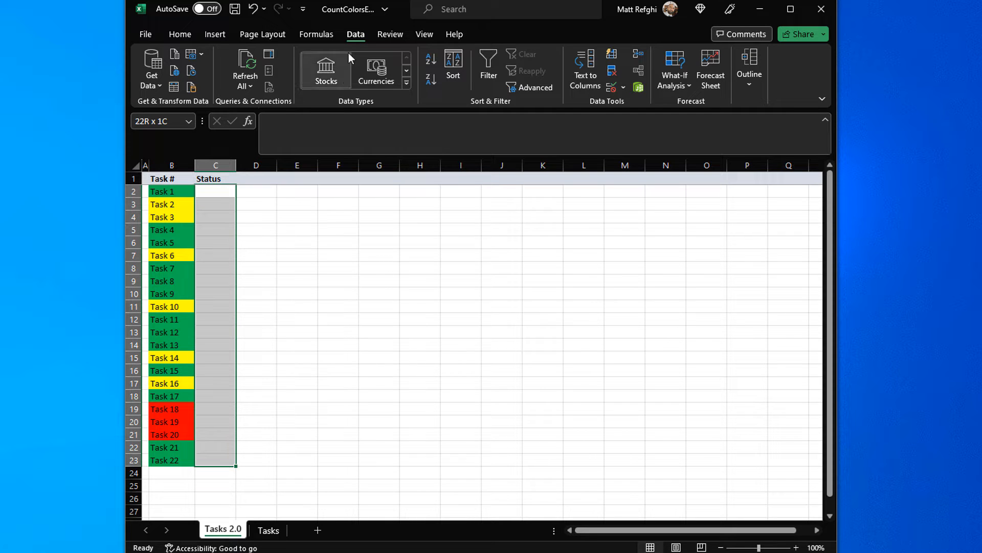
pyautogui.click(607, 85)
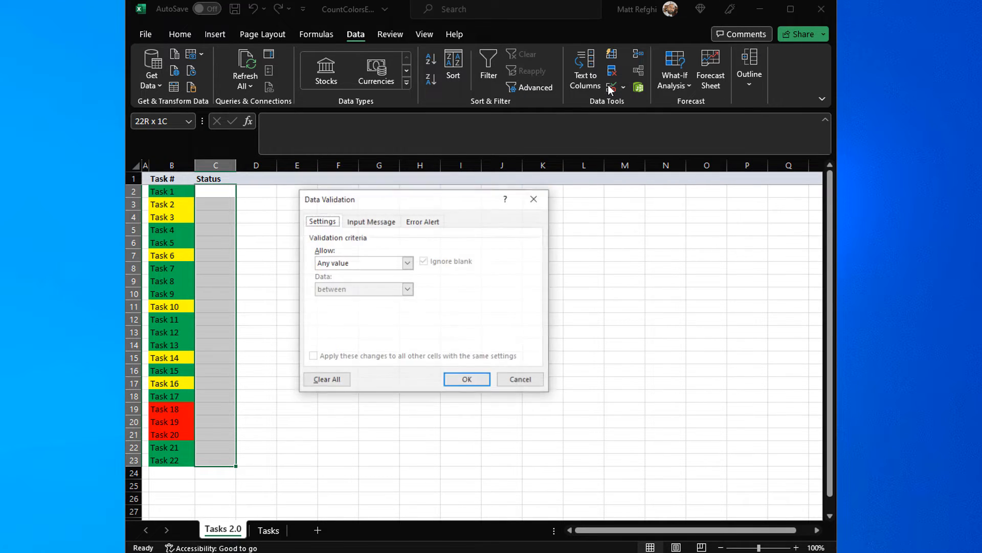
pyautogui.click(351, 263)
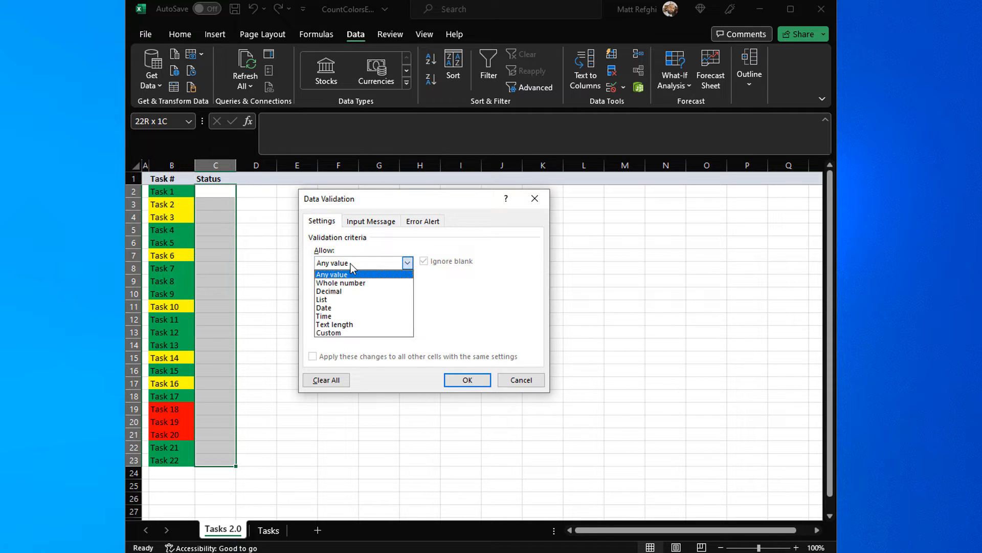
pyautogui.click(352, 298)
pyautogui.click(351, 314)
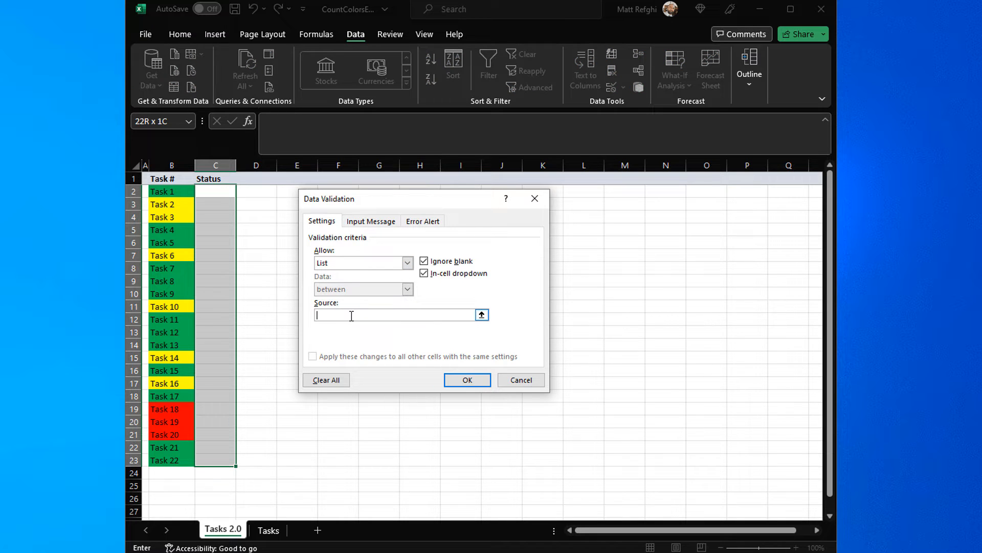
# Step: Enter Not started,In Progress,Completed as the validation list's source and apply the rule
pyautogui.write('Not started,In Progress,')
pyautogui.hotkey('shift', 'space')
pyautogui.write('C')
pyautogui.press('BackSpace')
pyautogui.press('BackSpace')
pyautogui.press('BackSpace')
pyautogui.press('BackSpace')
pyautogui.press('BackSpace')
pyautogui.press('BackSpace')
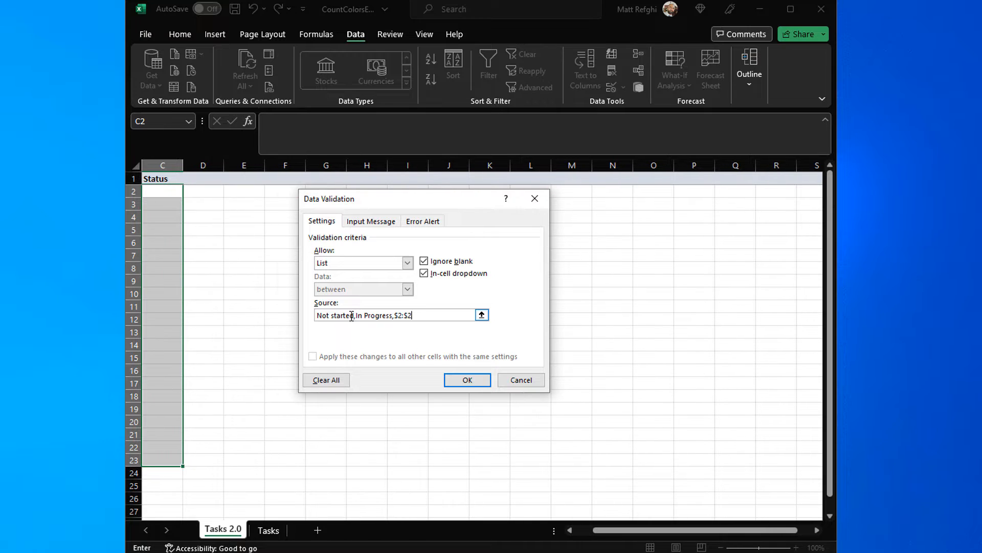
pyautogui.write('Completed')
pyautogui.click(466, 379)
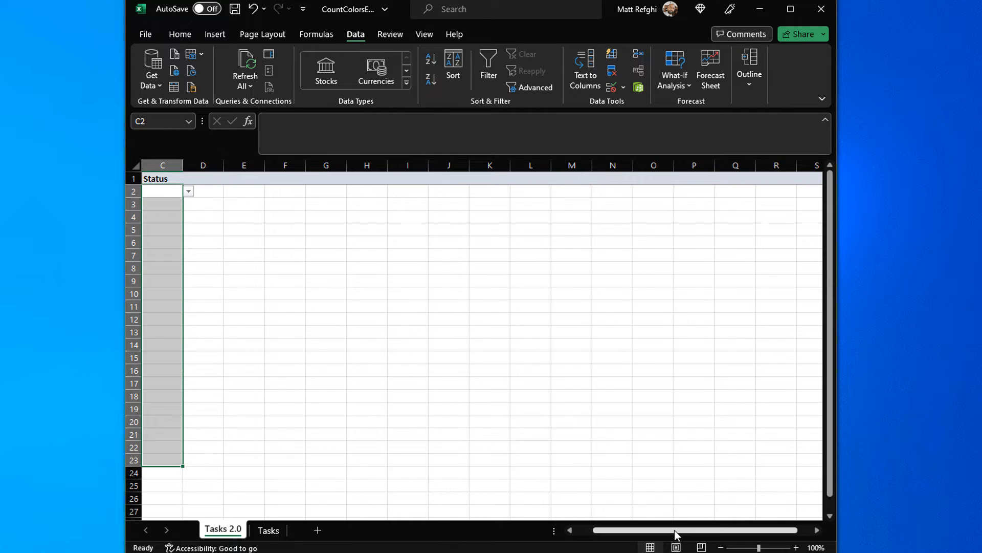
# Step: Check several Status cells for a drop-down and view the choices offered for Task 3
pyautogui.moveTo(674, 530); pyautogui.dragTo(505, 533)
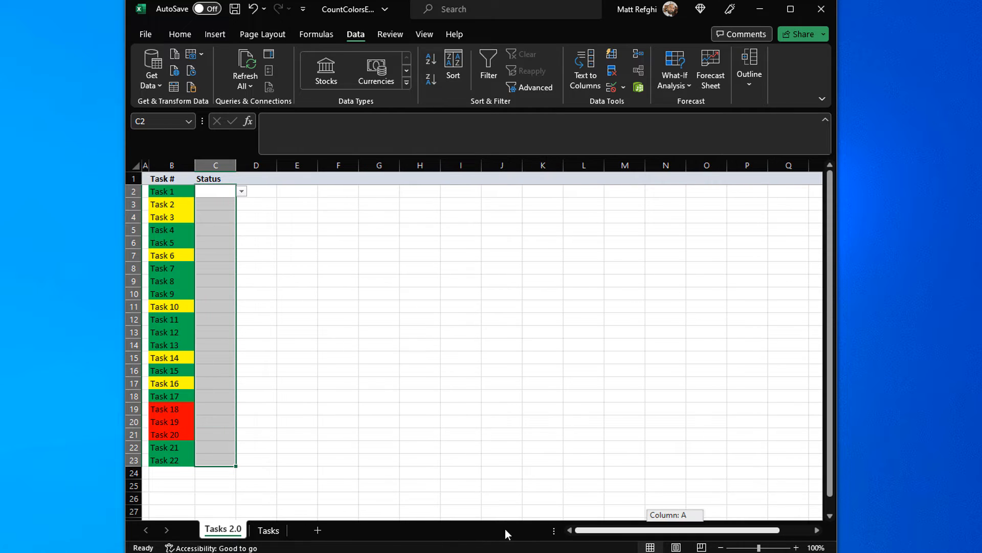
pyautogui.click(220, 203)
pyautogui.click(209, 230)
pyautogui.click(215, 255)
pyautogui.click(217, 319)
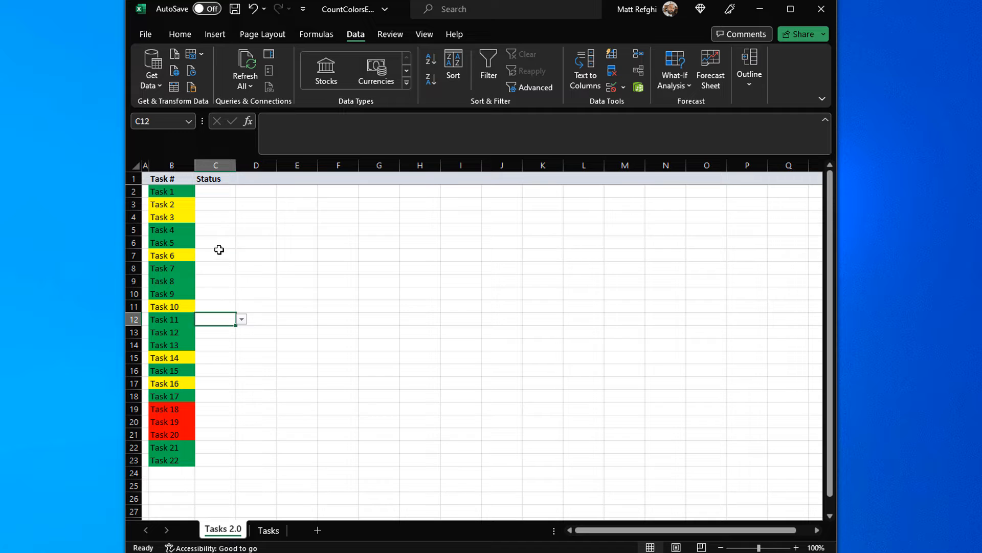
pyautogui.click(220, 256)
pyautogui.click(222, 221)
pyautogui.click(242, 217)
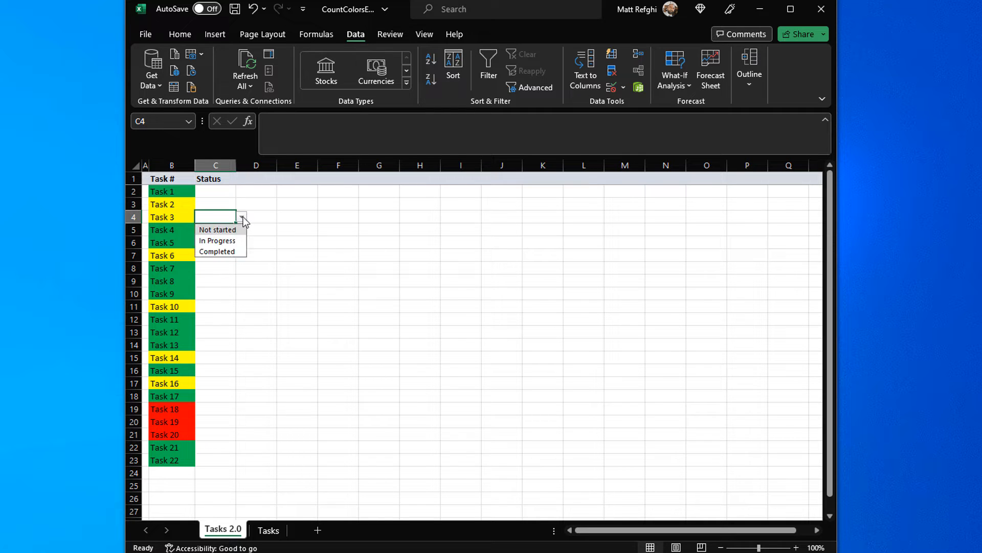
pyautogui.click(225, 204)
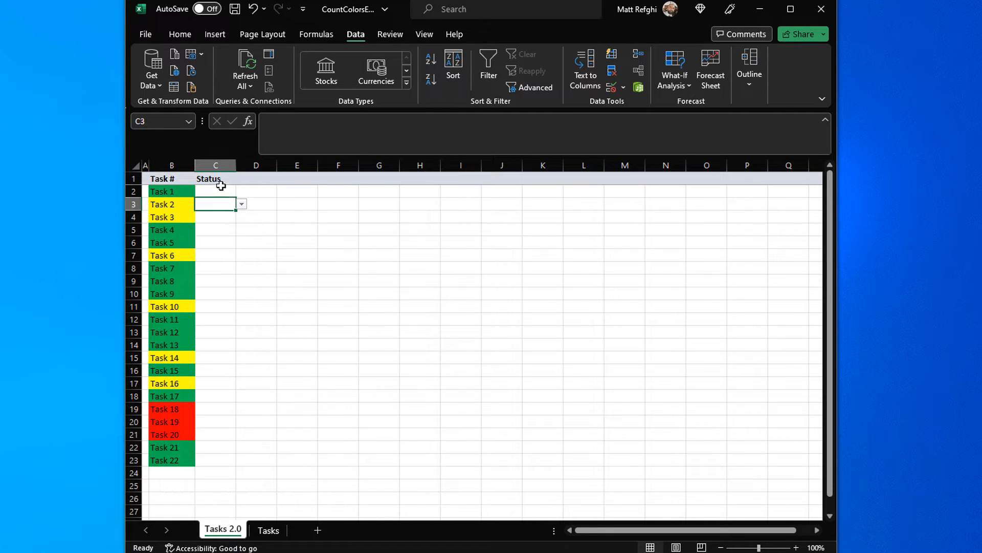
pyautogui.click(221, 192)
pyautogui.click(222, 305)
# Step: Set the status of Task 1 to Completed and widen the Status column to about twice its width
pyautogui.click(216, 190)
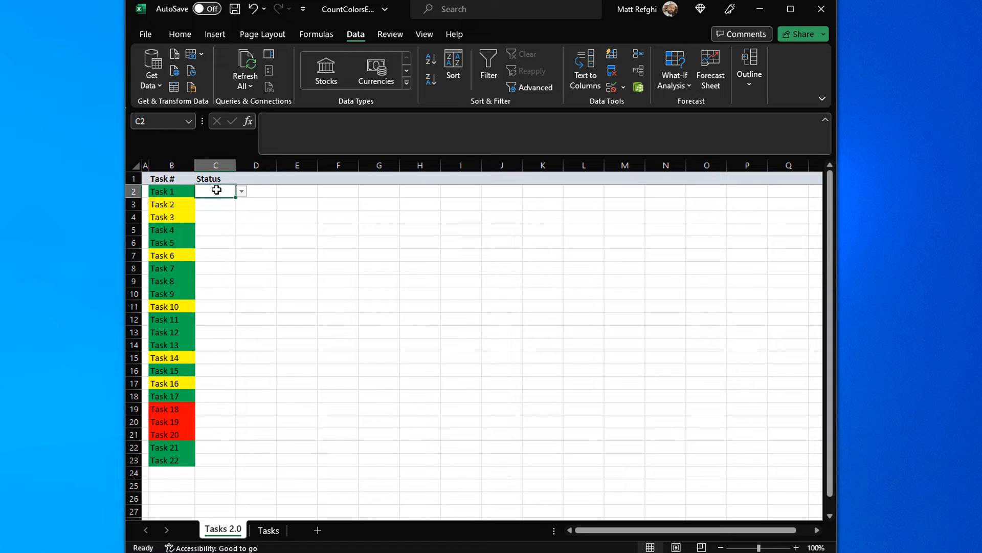
pyautogui.click(241, 190)
pyautogui.click(231, 227)
pyautogui.moveTo(236, 165); pyautogui.dragTo(274, 165)
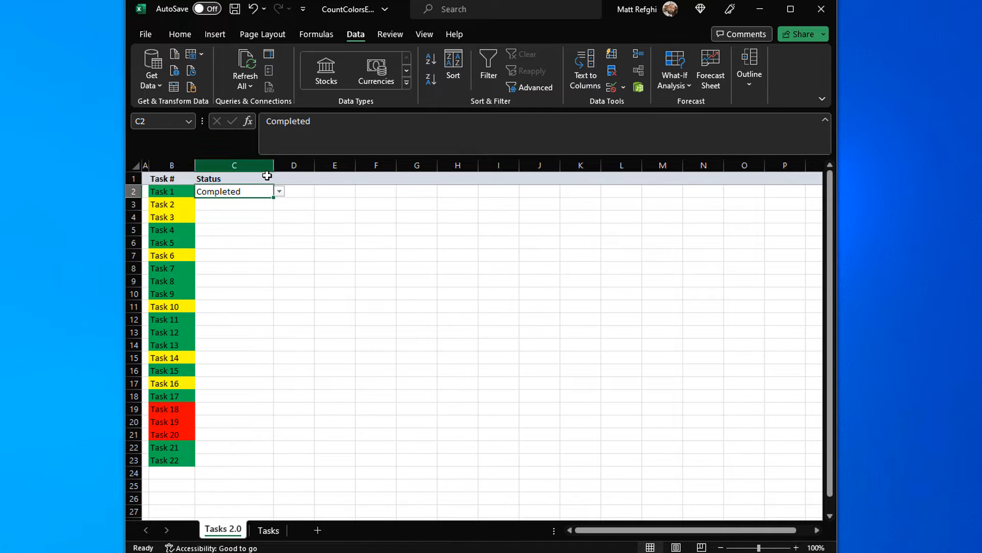
# Step: Set the status of Task 2 to In Progress from its drop-down list
pyautogui.click(246, 211)
pyautogui.click(256, 204)
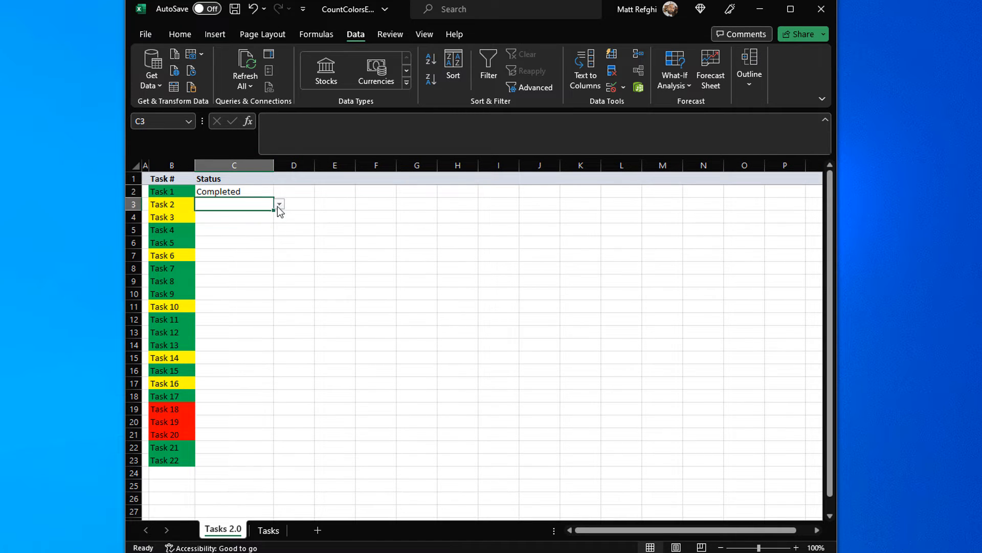
pyautogui.click(279, 204)
pyautogui.click(254, 222)
pyautogui.click(242, 255)
pyautogui.click(246, 221)
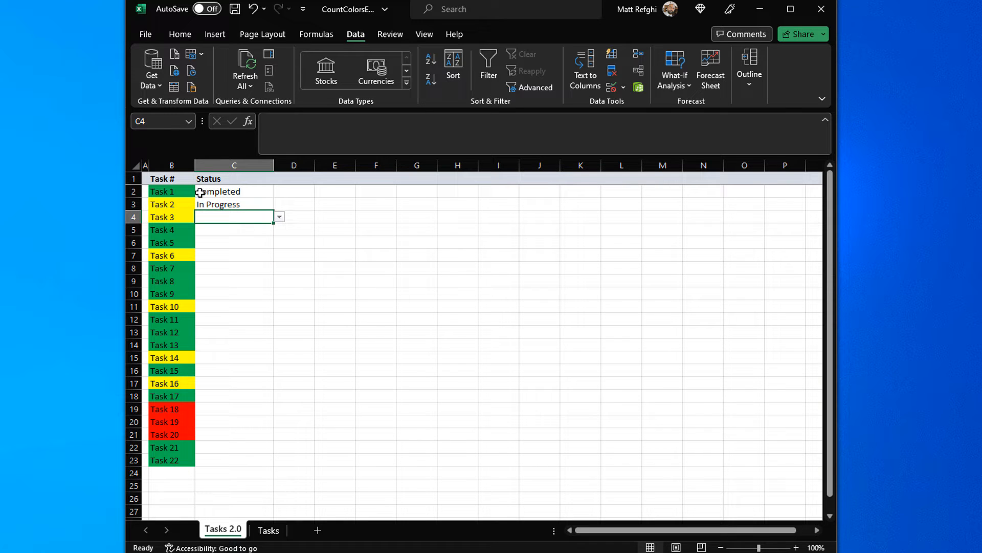
pyautogui.moveTo(179, 191); pyautogui.dragTo(181, 235)
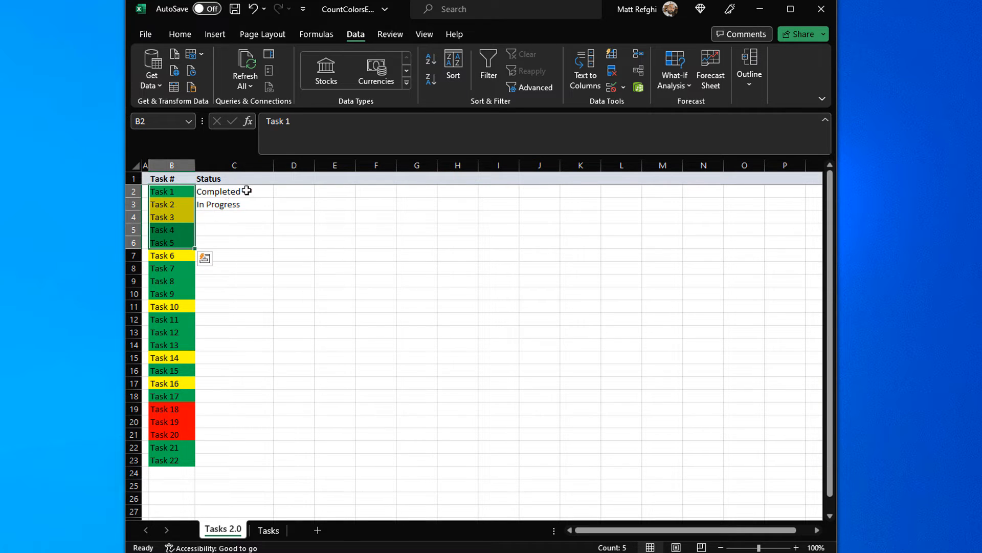
pyautogui.moveTo(246, 190); pyautogui.dragTo(245, 208)
pyautogui.click(215, 191)
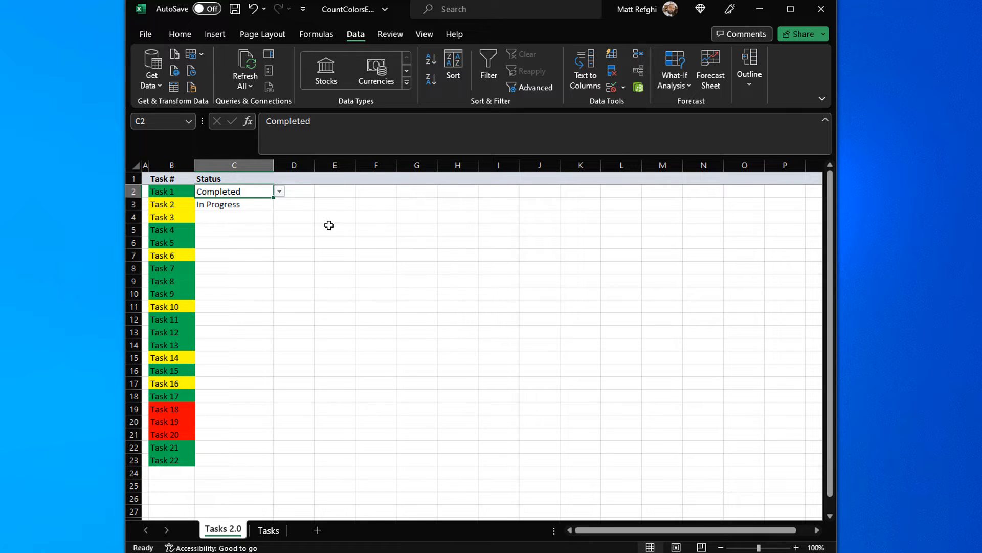
# Step: Start a conditional formatting rule on C2:C23 for cells whose value is equal to Not Started
pyautogui.click(187, 35)
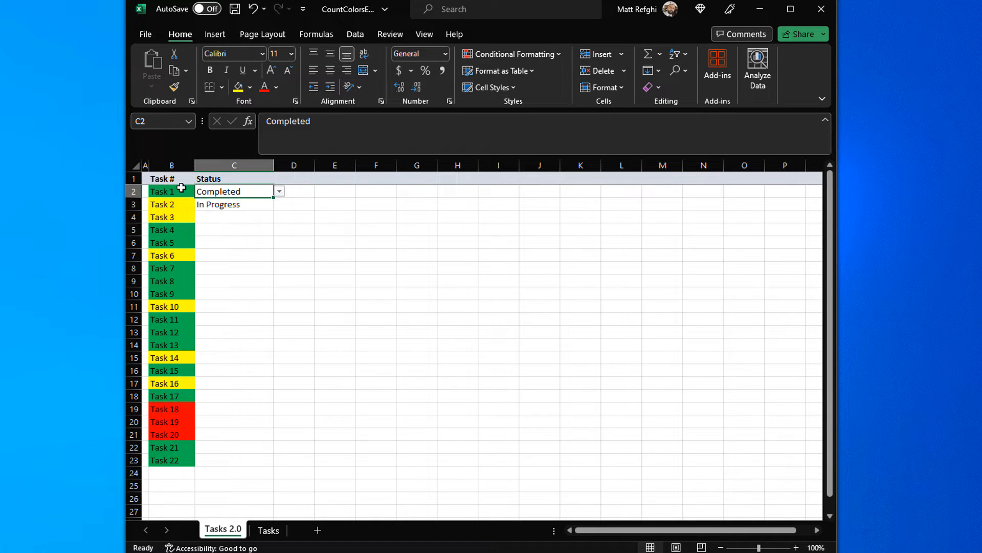
pyautogui.moveTo(182, 188)
pyautogui.mouseDown()
pyautogui.moveTo(184, 461)
pyautogui.moveTo(195, 412)
pyautogui.moveTo(181, 195)
pyautogui.mouseUp()
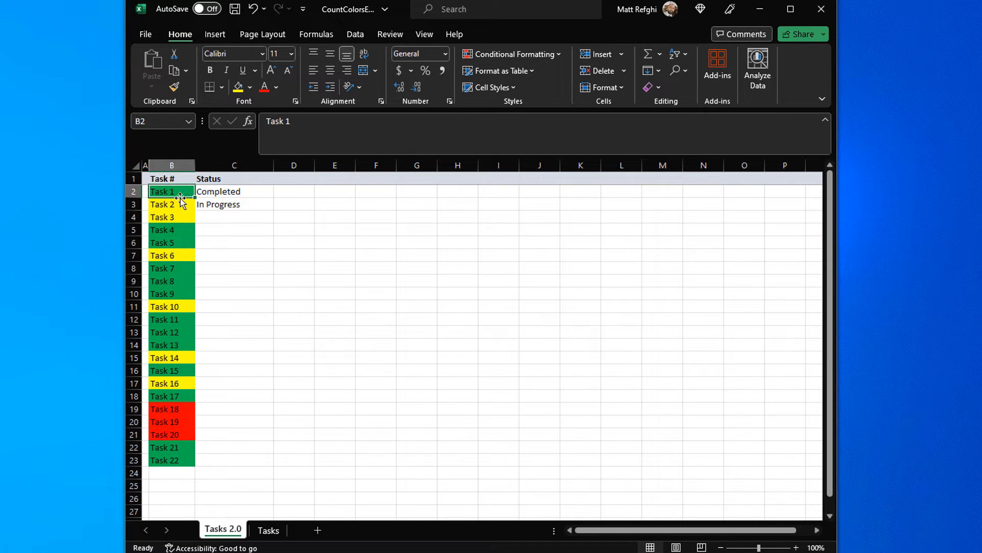
pyautogui.click(241, 191)
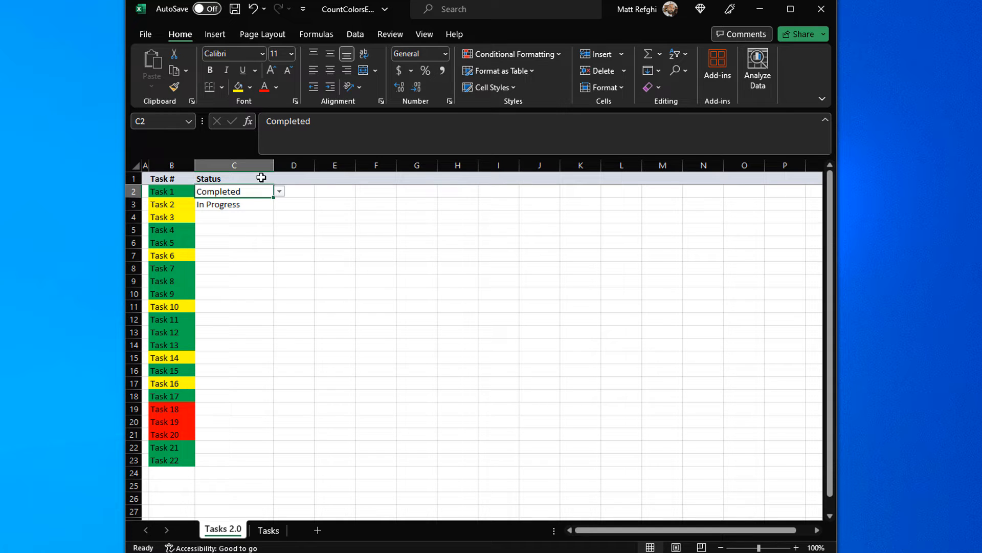
pyautogui.moveTo(261, 191); pyautogui.dragTo(261, 462)
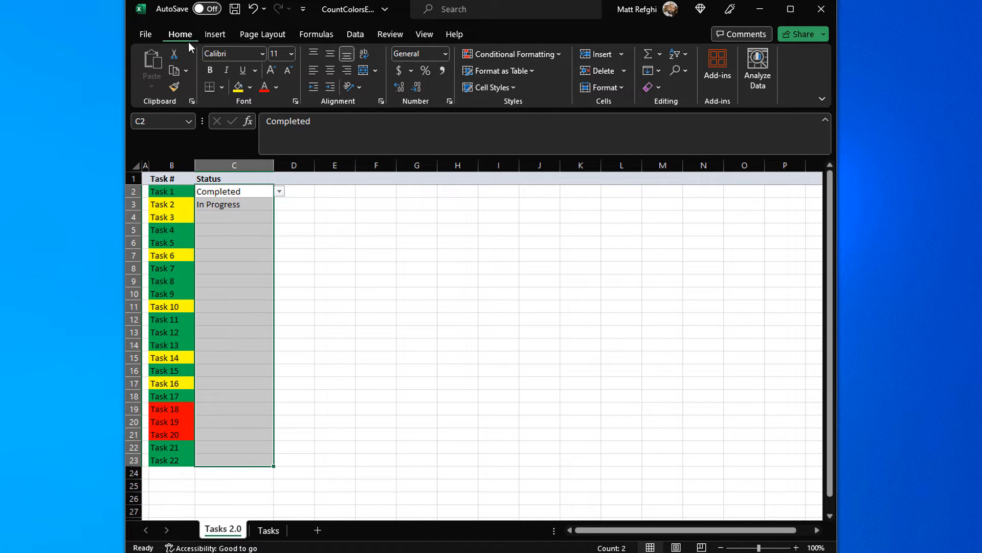
pyautogui.click(522, 57)
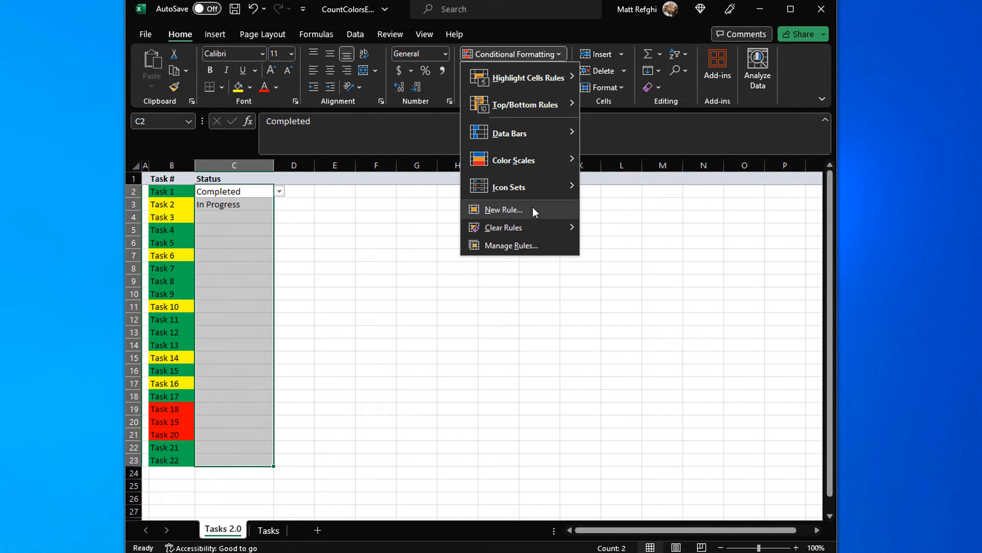
pyautogui.click(533, 208)
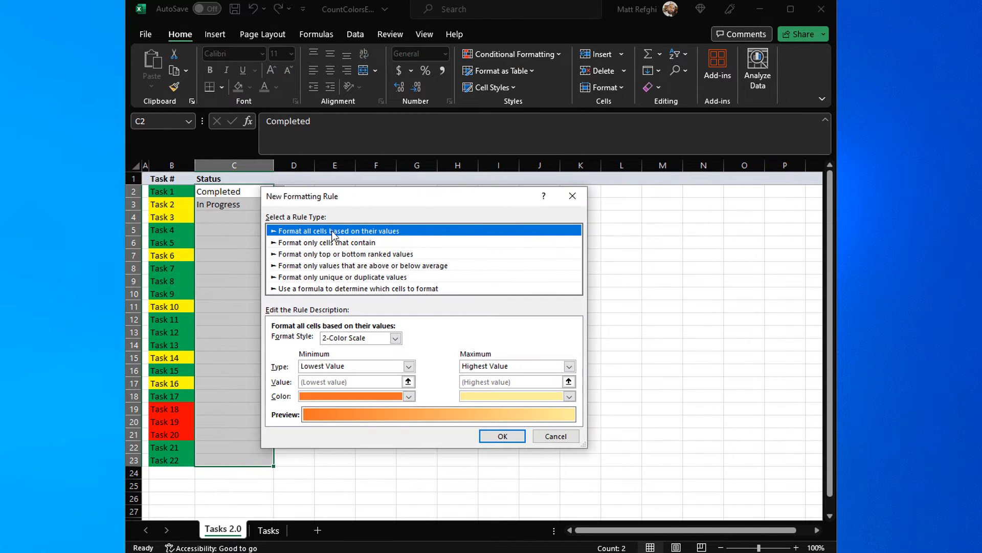
pyautogui.click(330, 243)
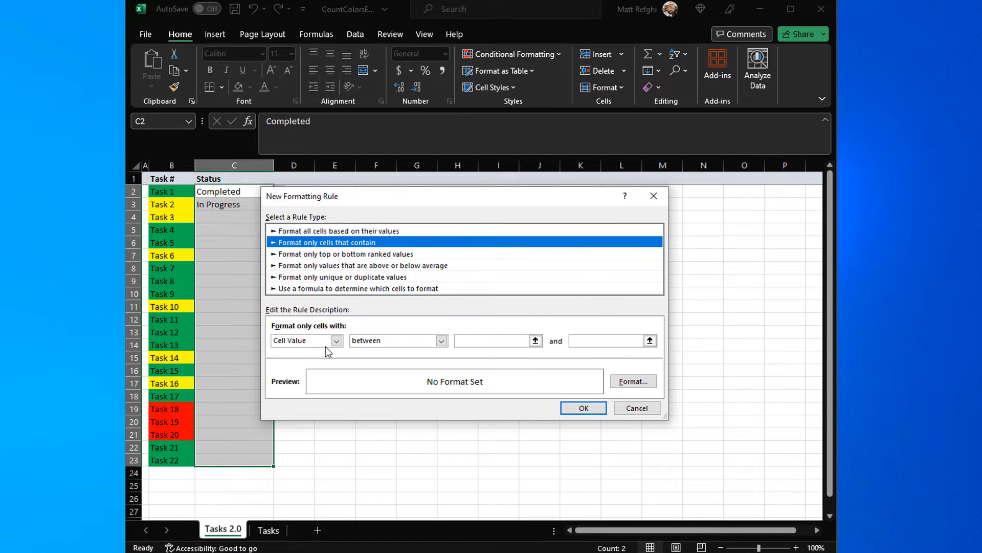
pyautogui.click(392, 341)
pyautogui.click(388, 370)
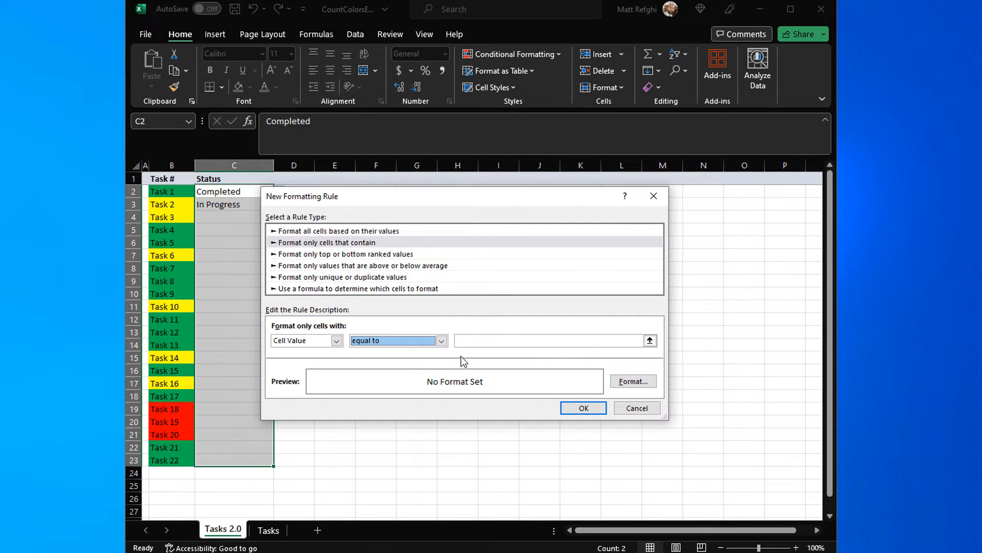
pyautogui.click(465, 340)
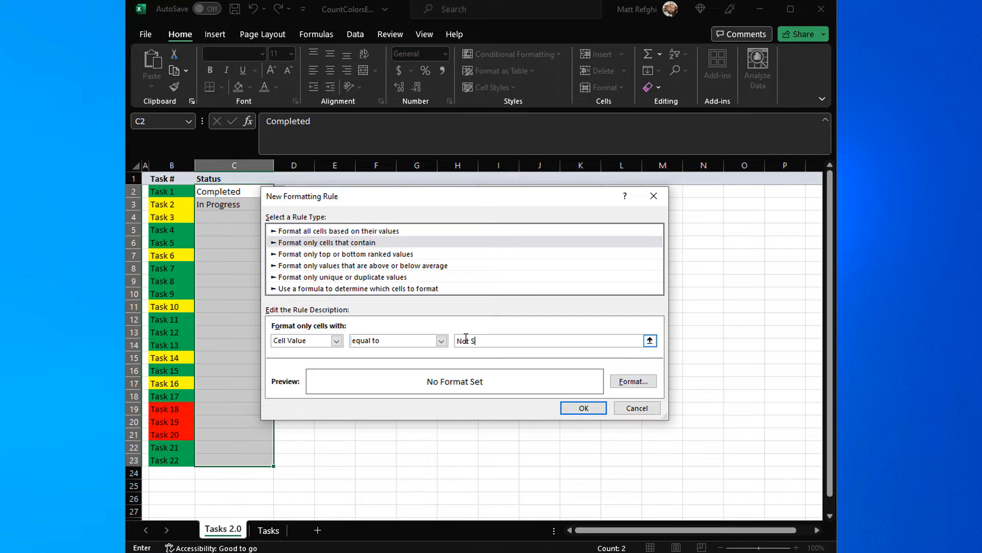
# Step: Give the Not Started rule a red background fill
pyautogui.click(632, 382)
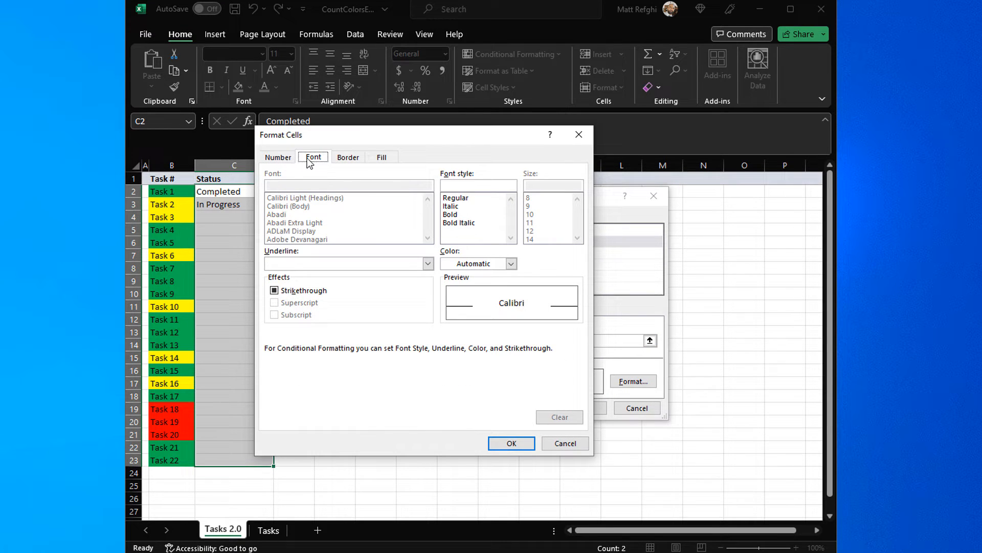
pyautogui.click(381, 158)
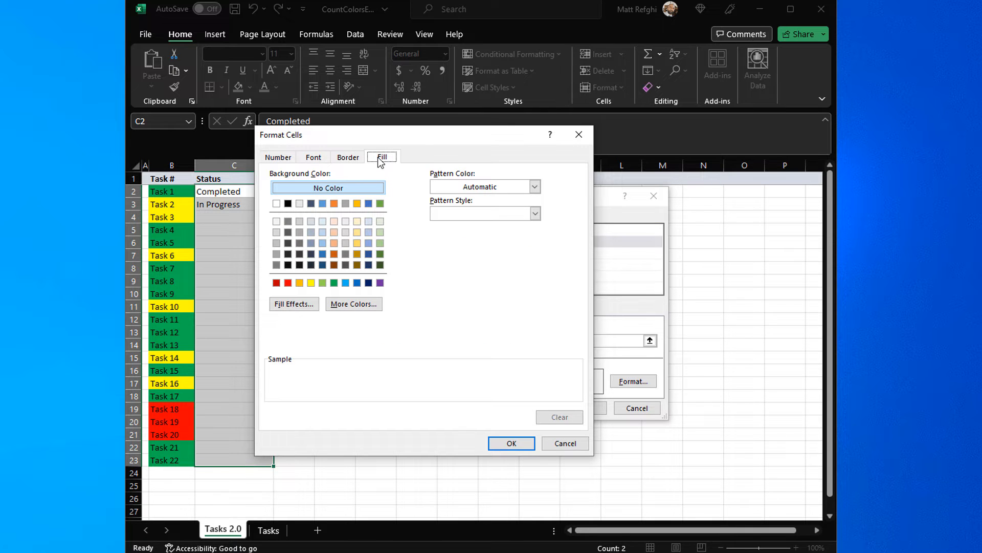
pyautogui.click(288, 283)
pyautogui.click(512, 443)
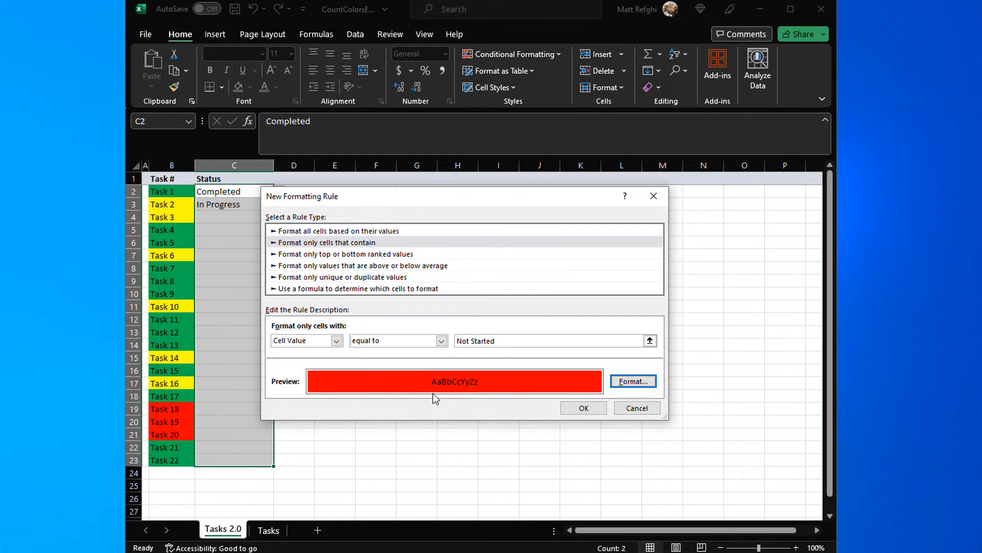
# Step: Set the Not Started rule's font color to white and apply the rule to the Status cells
pyautogui.click(633, 381)
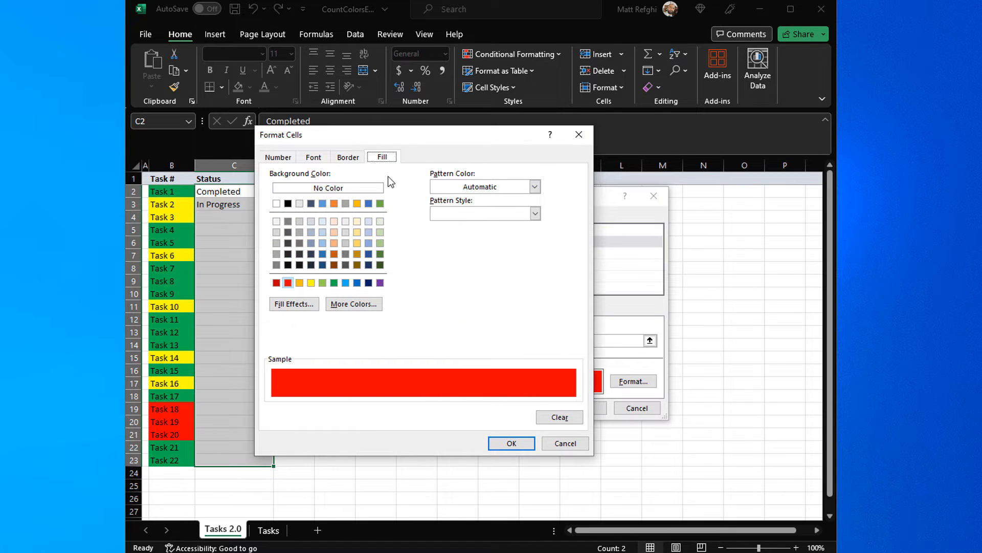
pyautogui.click(327, 161)
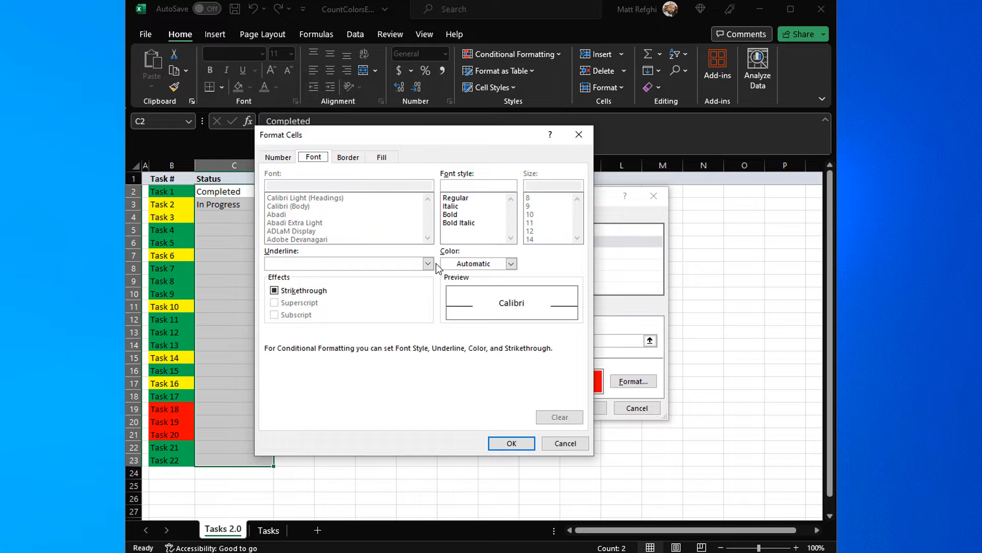
pyautogui.click(511, 264)
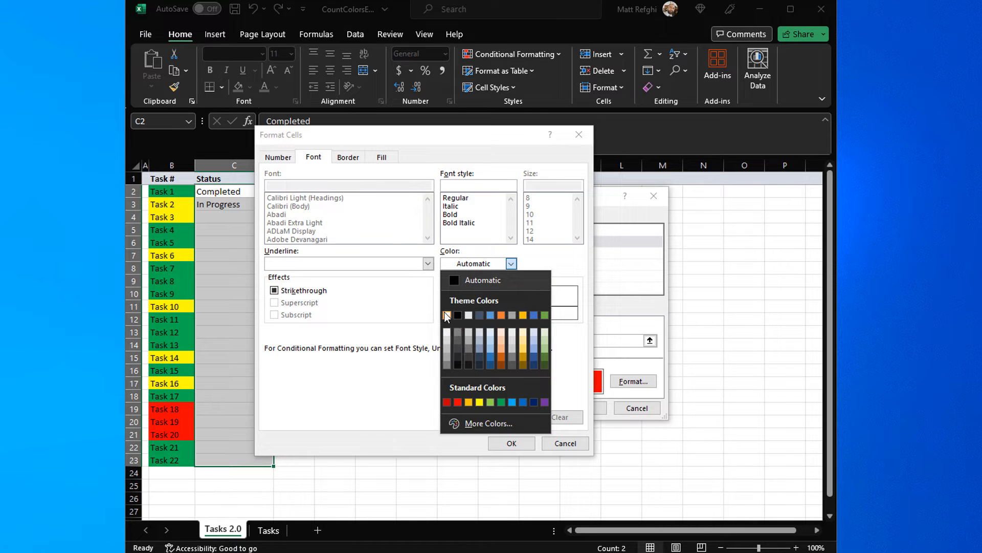
pyautogui.click(446, 315)
pyautogui.click(522, 444)
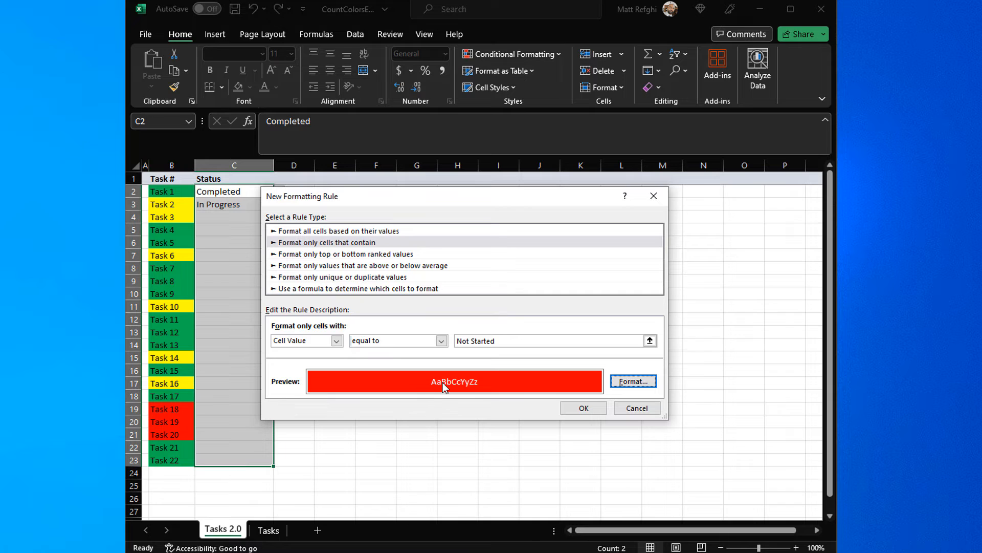
pyautogui.click(592, 411)
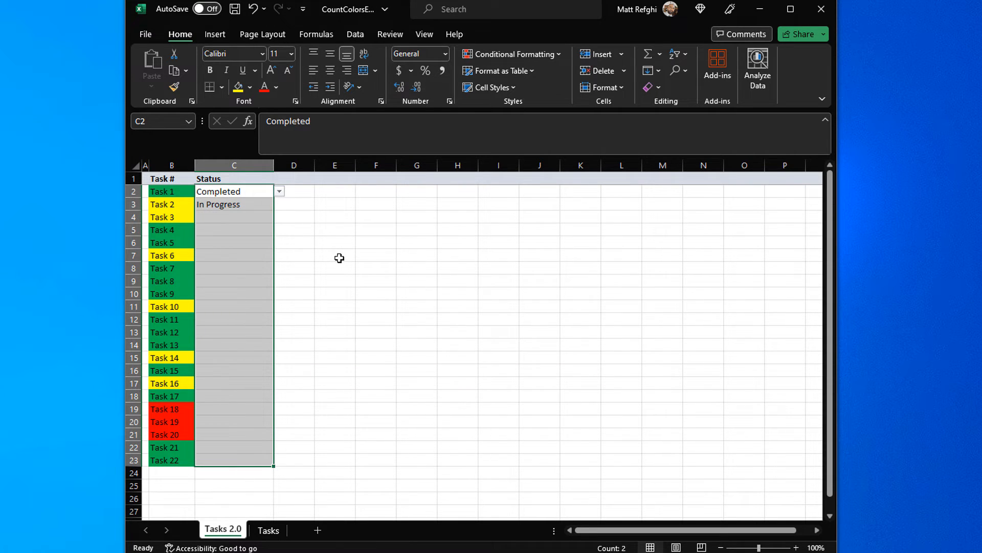
# Step: Add a second conditional formatting rule through the Rules Manager for cells whose value is equal to In Progress
pyautogui.click(491, 54)
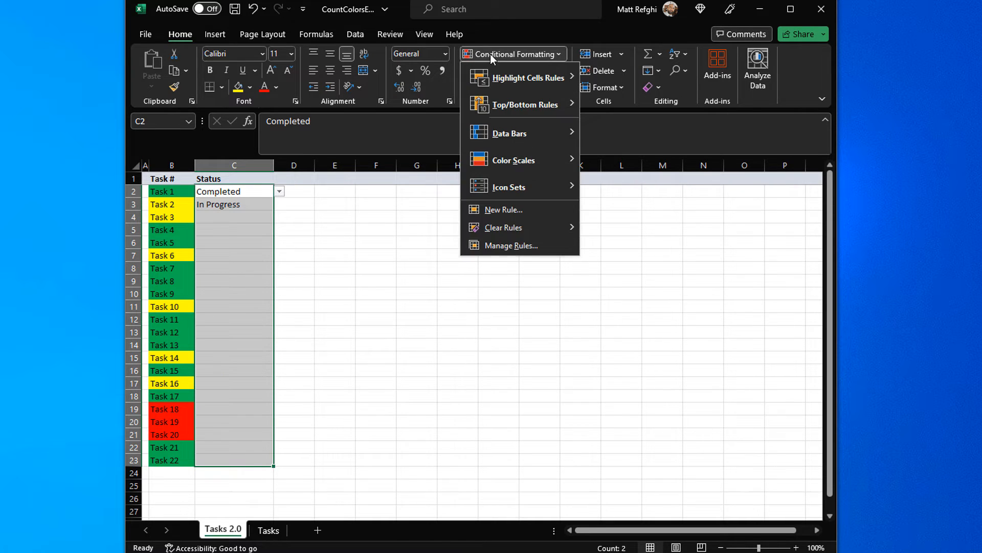
pyautogui.click(544, 245)
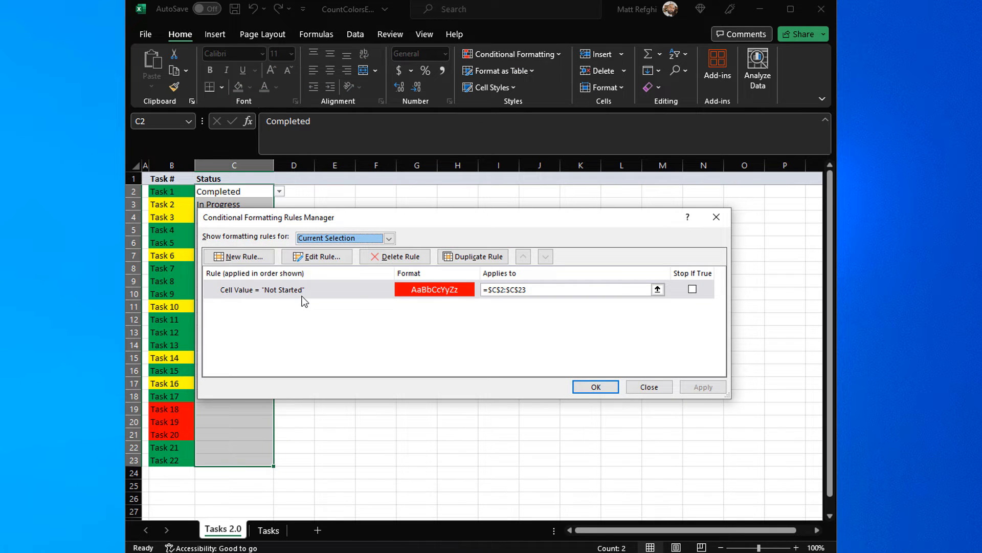
pyautogui.click(362, 292)
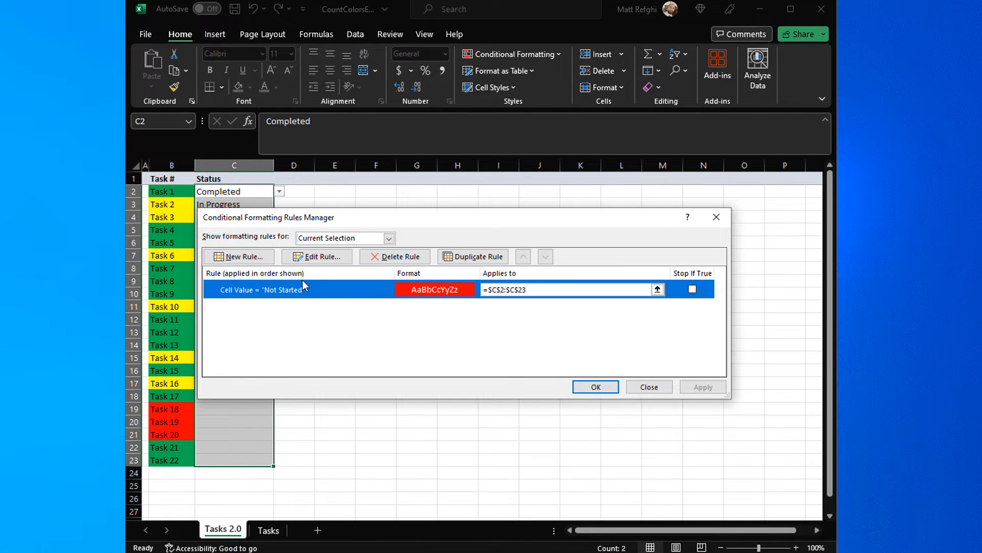
pyautogui.click(256, 260)
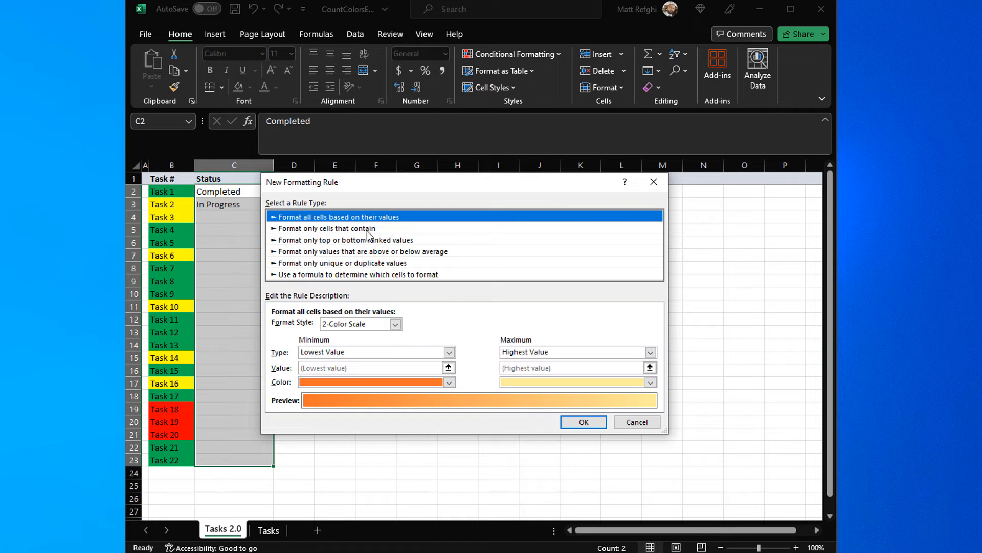
pyautogui.click(319, 230)
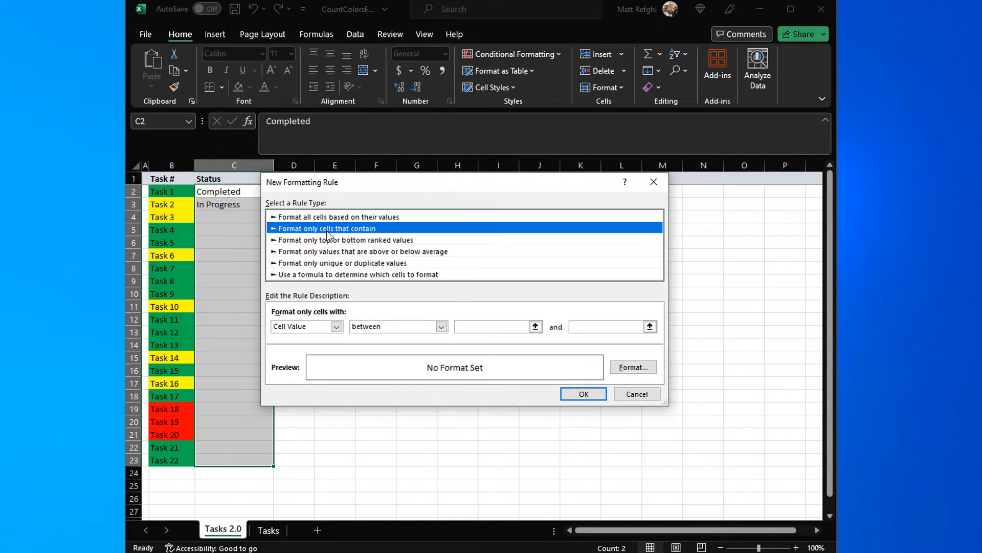
pyautogui.click(385, 327)
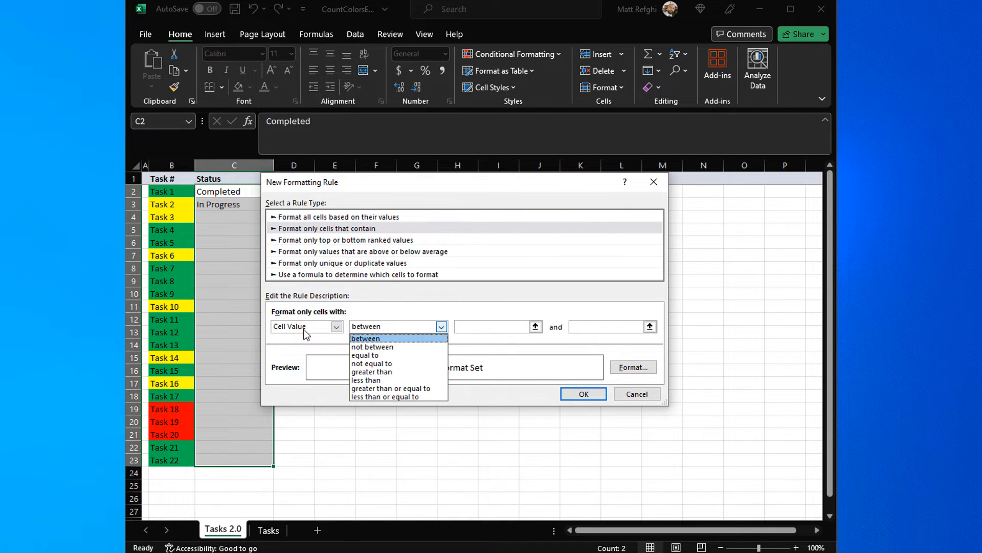
pyautogui.click(395, 357)
pyautogui.click(485, 325)
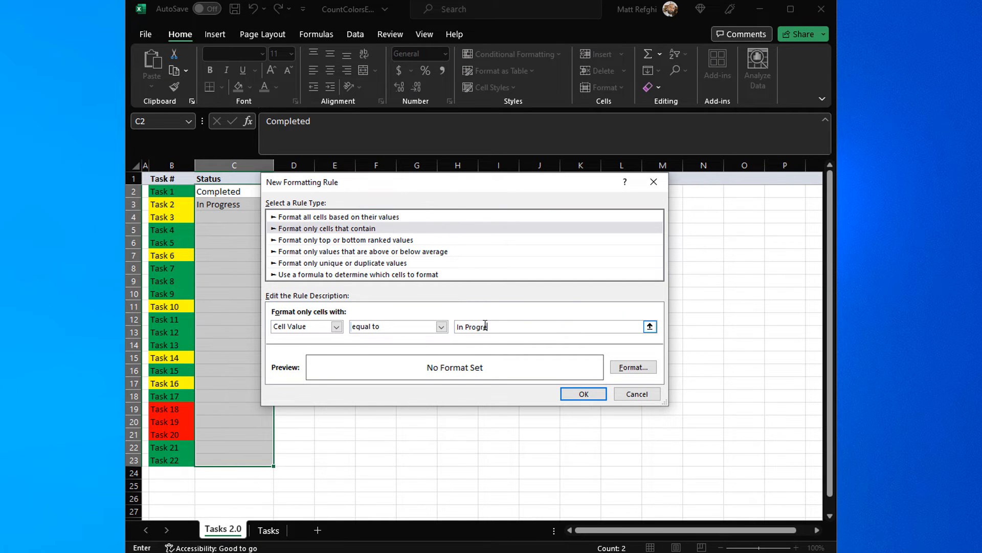
pyautogui.write('In Progress')
# Step: Give the In Progress rule a yellow background fill and add it to the rule list
pyautogui.click(634, 368)
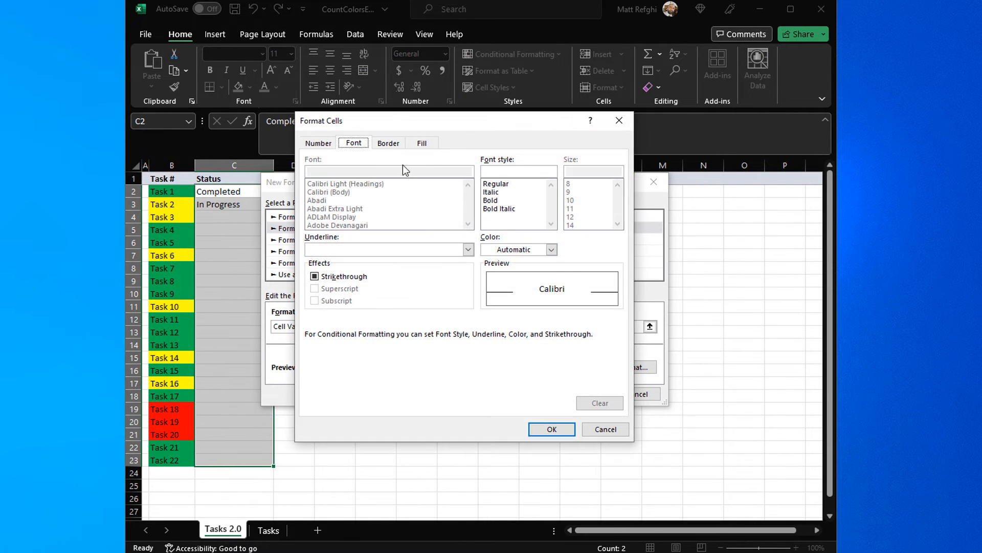
pyautogui.click(413, 145)
pyautogui.click(351, 268)
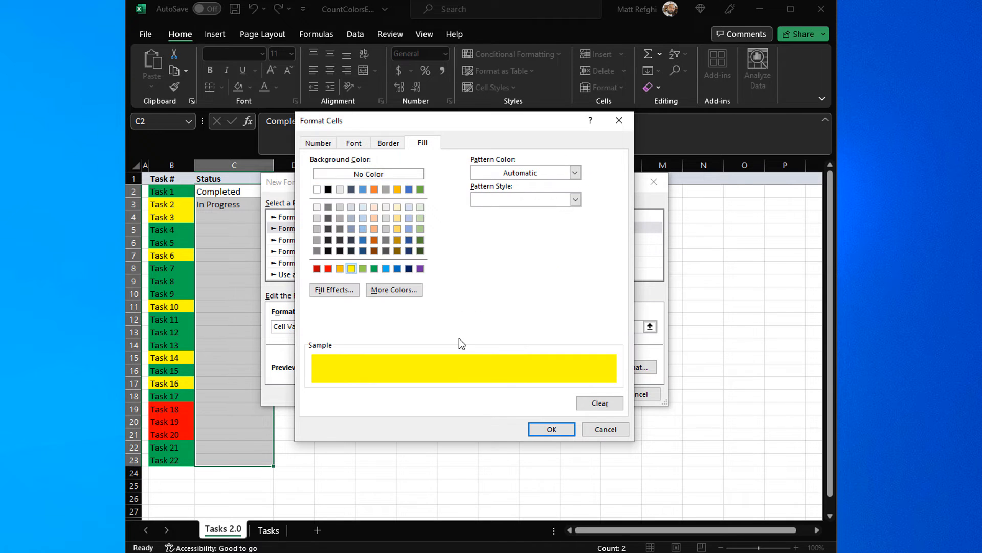
pyautogui.click(551, 429)
pyautogui.click(594, 396)
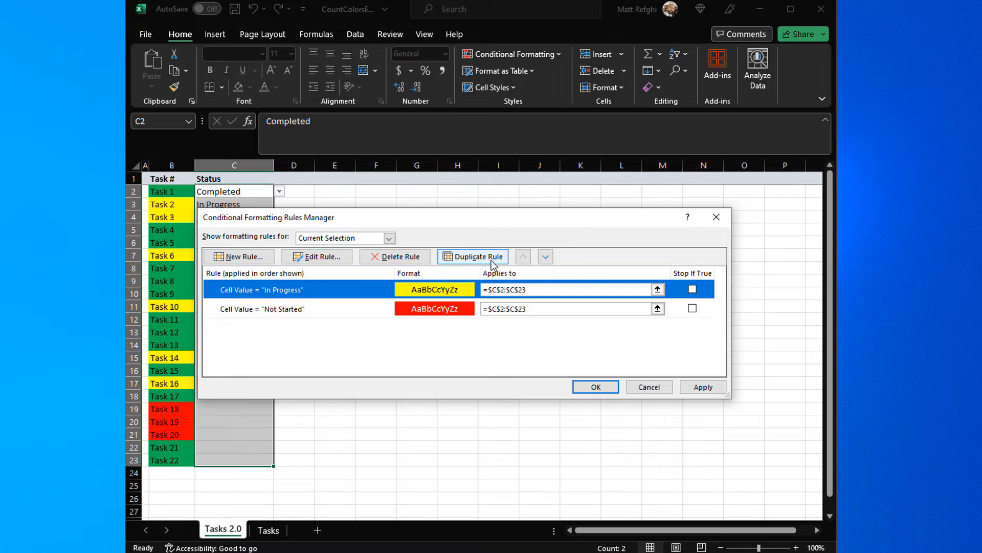
# Step: Duplicate the In Progress rule and change the copy's comparison value to Completed
pyautogui.click(480, 258)
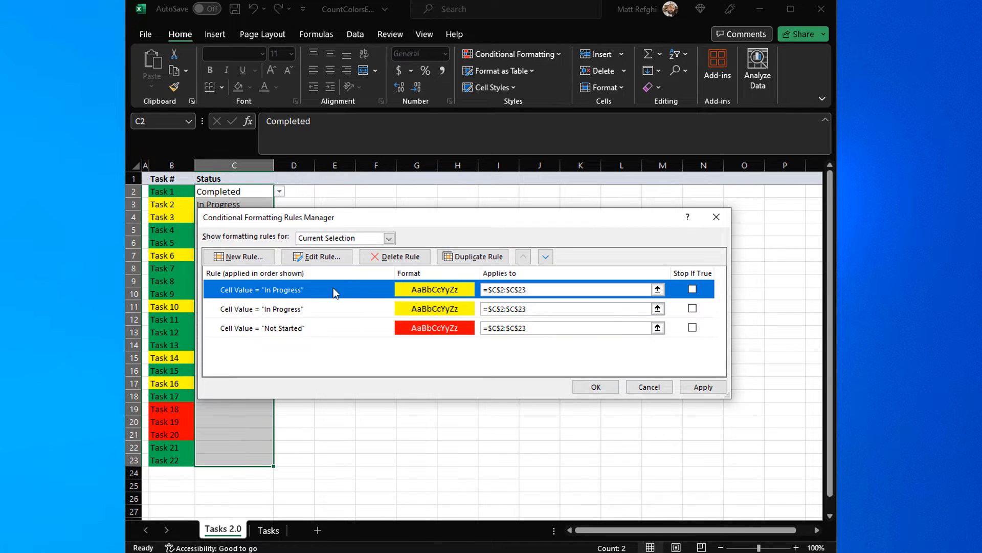
pyautogui.click(317, 258)
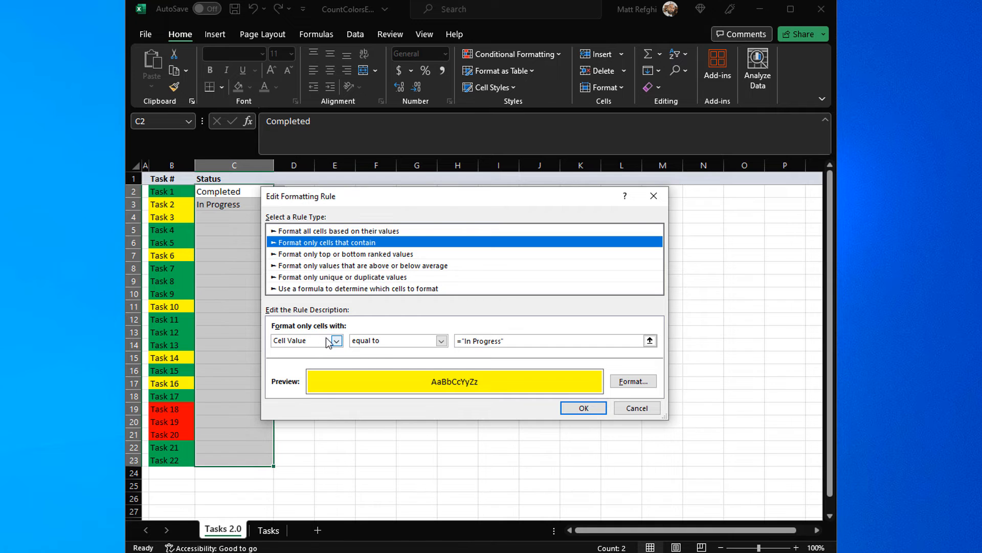
pyautogui.moveTo(501, 342); pyautogui.dragTo(469, 340)
pyautogui.write('Comp')
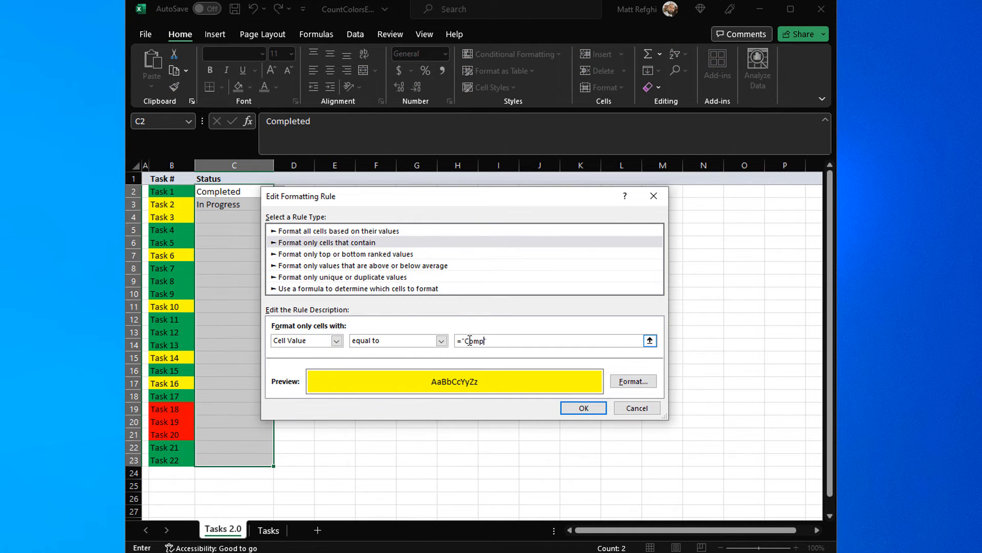
pyautogui.write('leted')
# Step: Give the Completed rule a green background fill and save the edited rule
pyautogui.click(633, 381)
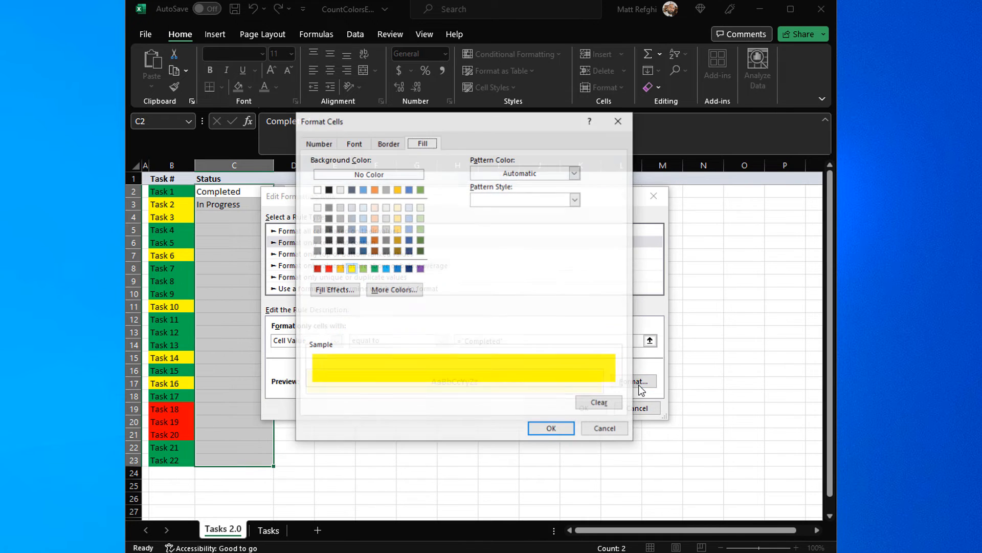
pyautogui.click(374, 269)
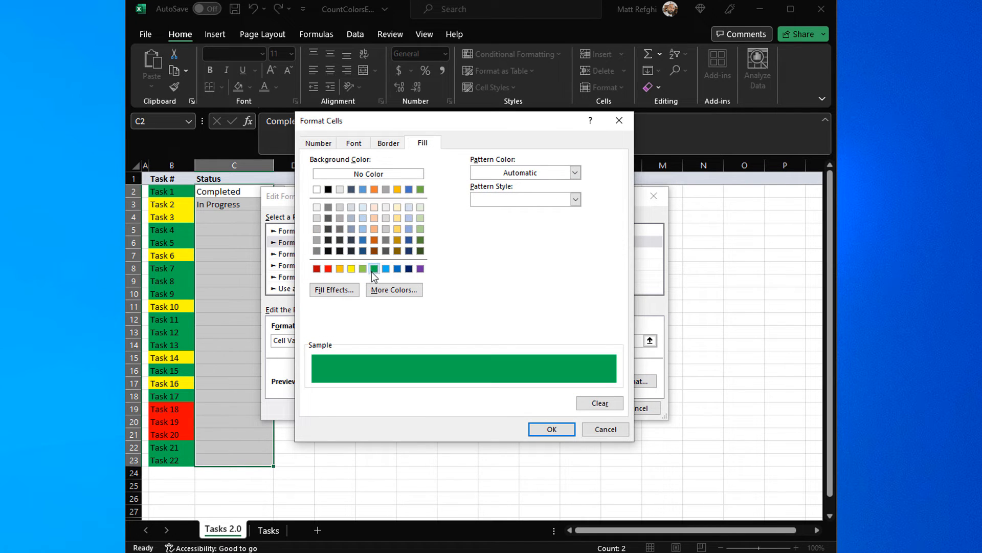
pyautogui.click(542, 427)
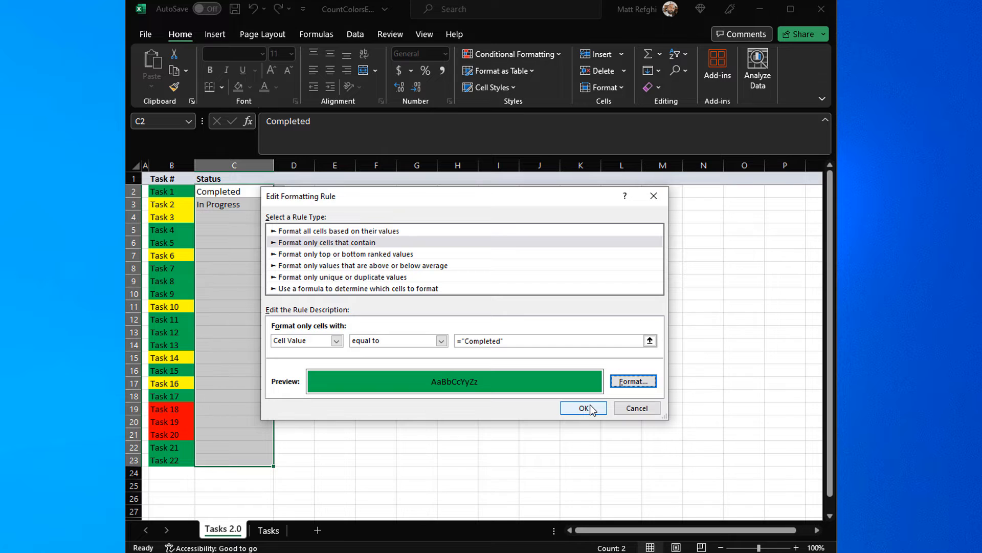
pyautogui.click(584, 408)
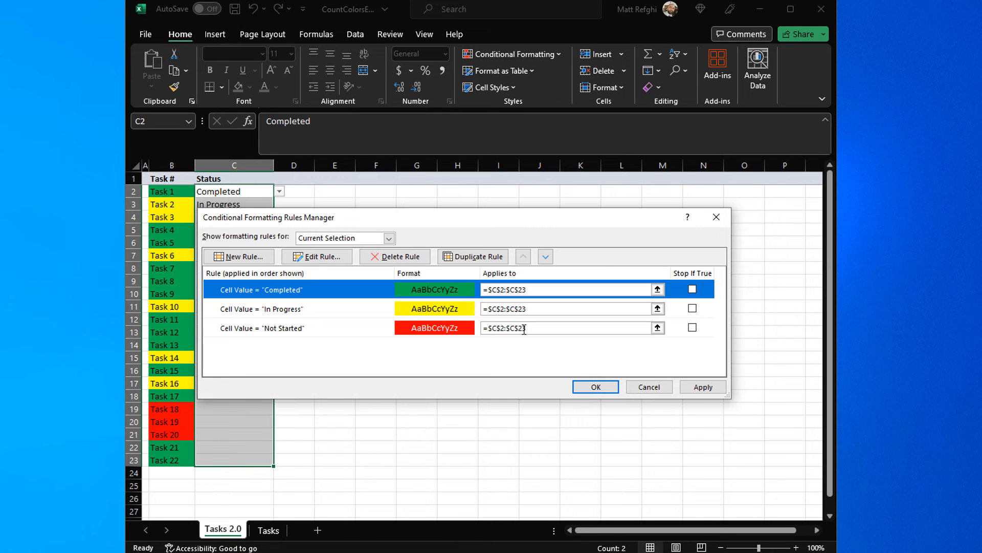
# Step: Enable Stop If True for the Completed, In Progress and Not Started rules and apply them to the Status cells
pyautogui.click(692, 290)
pyautogui.click(692, 308)
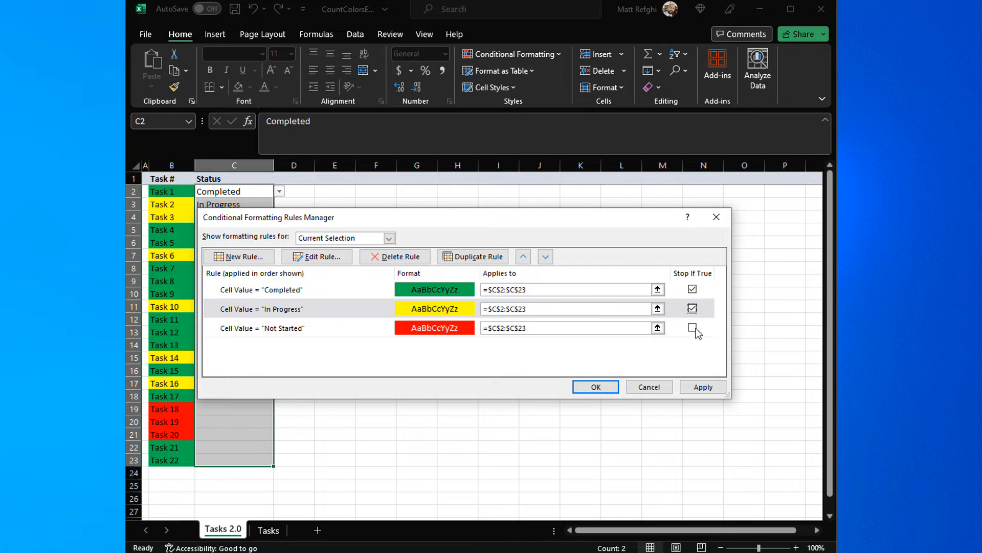
pyautogui.click(692, 327)
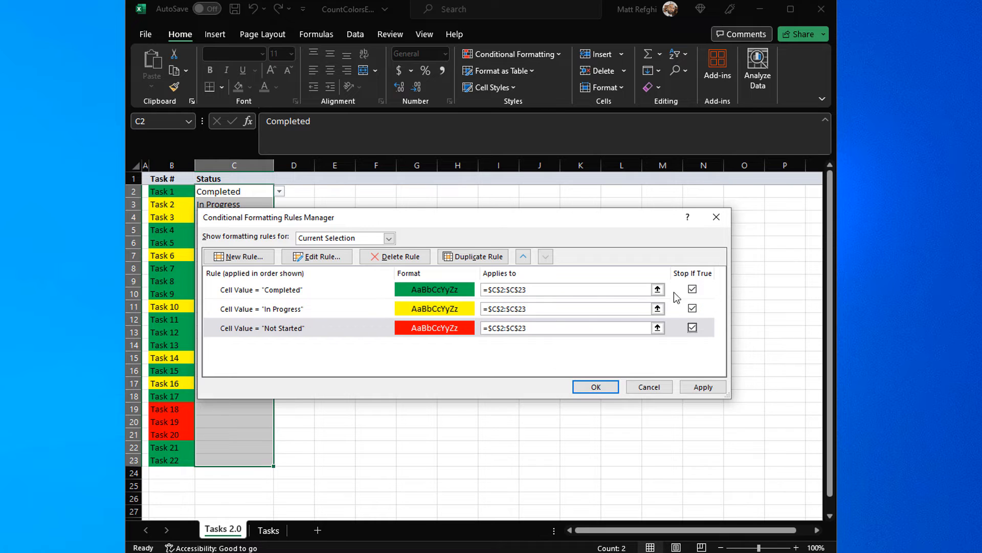
pyautogui.click(708, 391)
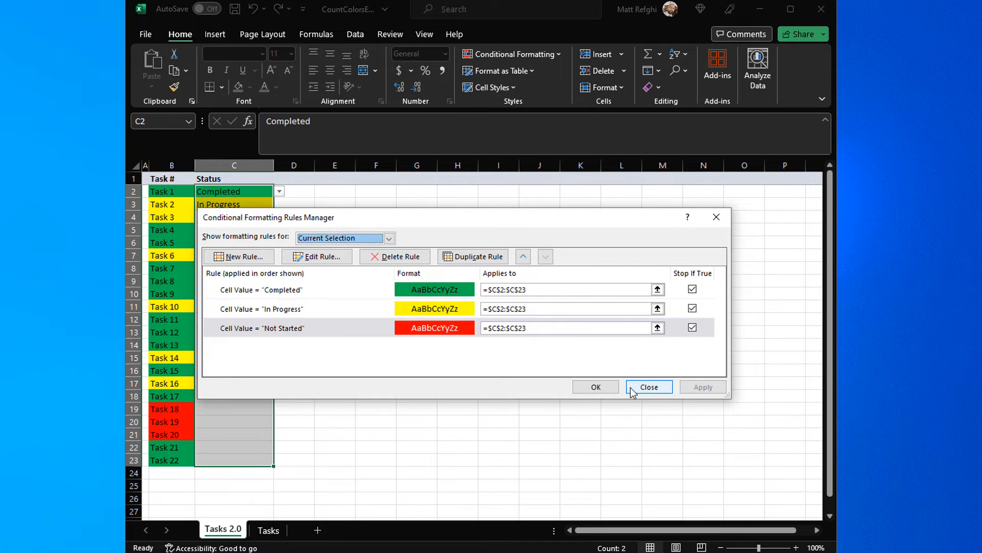
pyautogui.click(596, 387)
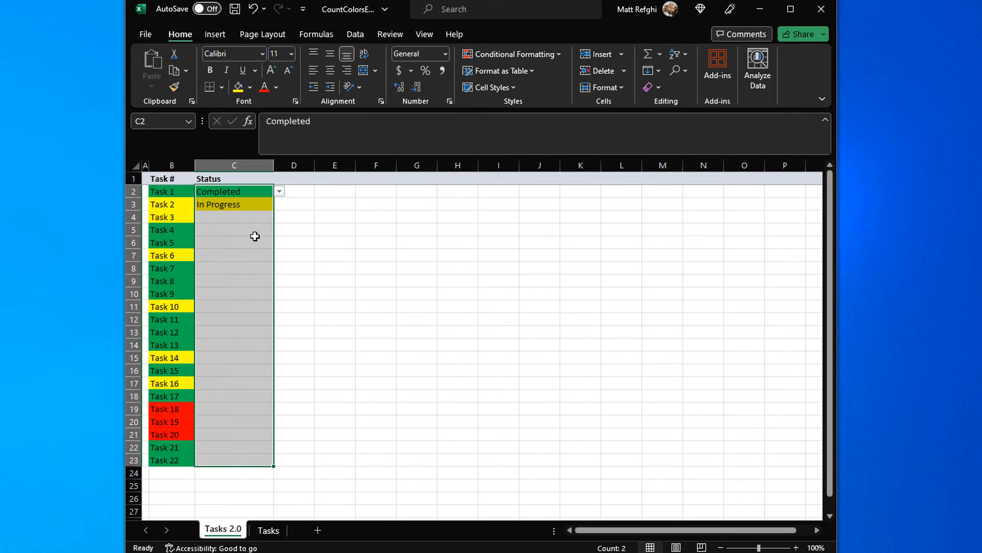
# Step: Check the colored Status cells of Tasks 1 and 2, and set Task 3's status to In Progress
pyautogui.click(240, 191)
pyautogui.hotkey('shift', 'Down')
pyautogui.click(240, 191)
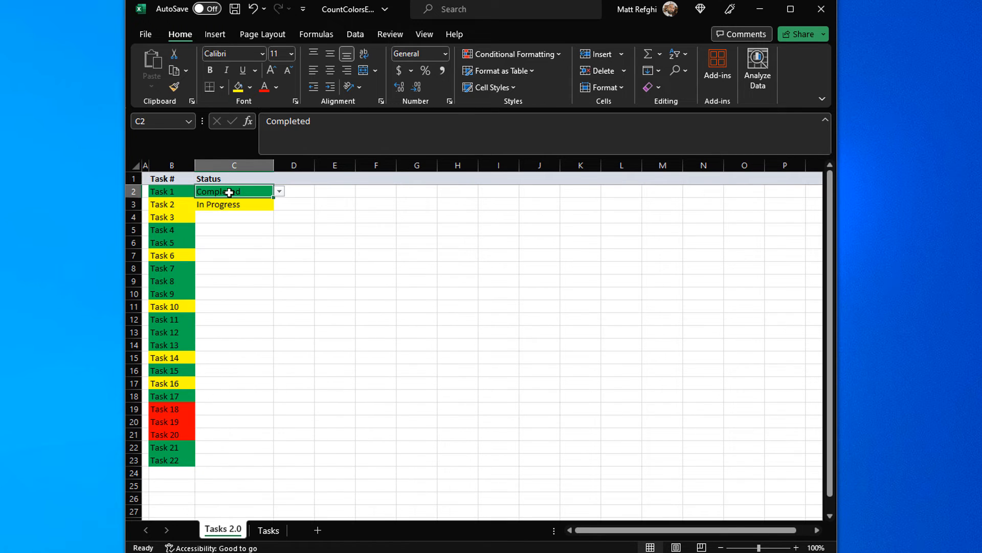
pyautogui.click(265, 202)
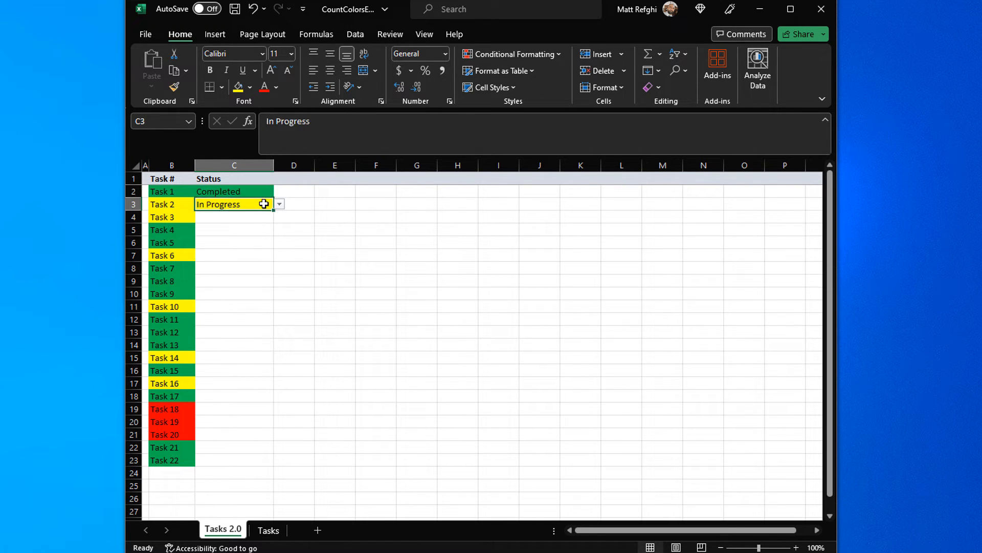
pyautogui.click(260, 218)
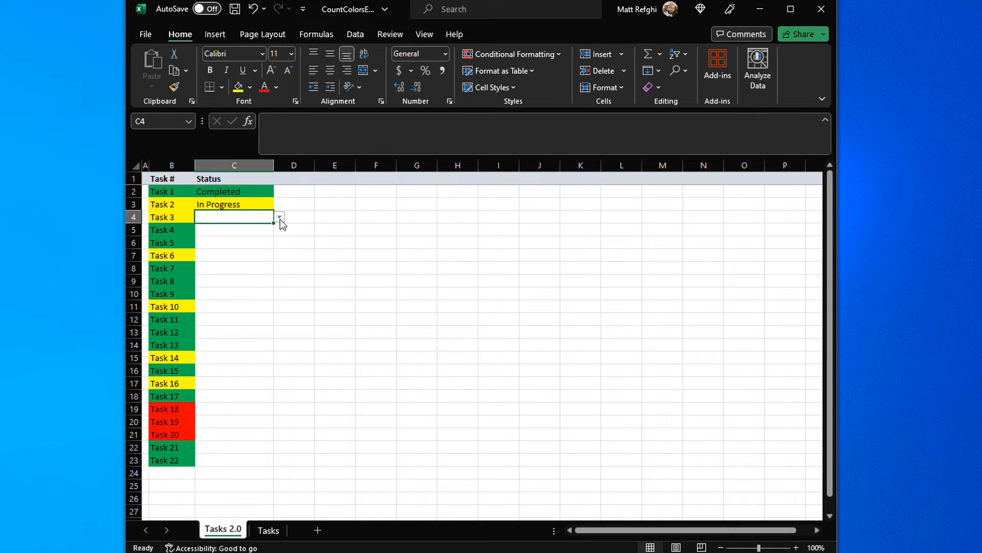
pyautogui.click(280, 217)
pyautogui.click(240, 240)
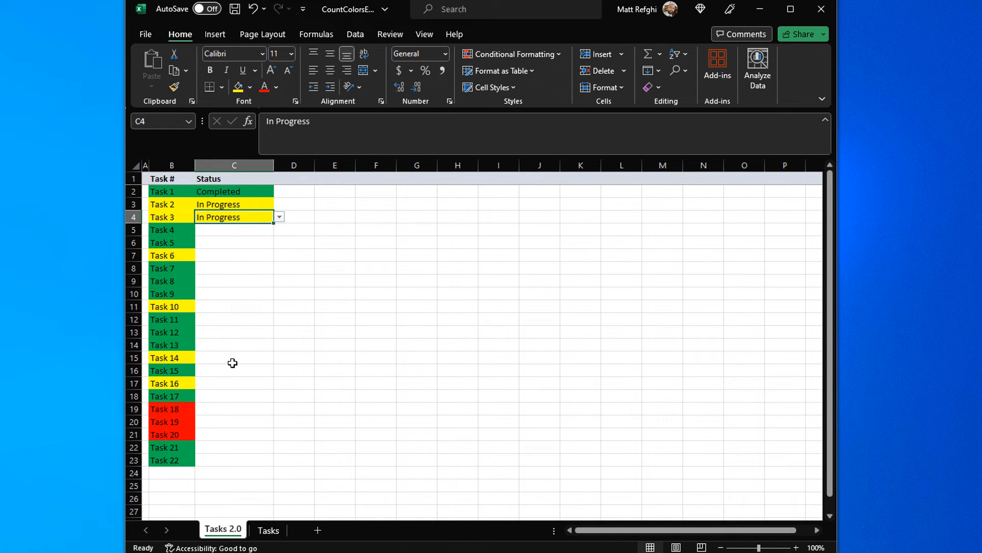
# Step: Set the status of Tasks 18, 19 and 20 to Not started from their drop-down lists
pyautogui.click(247, 407)
pyautogui.click(279, 409)
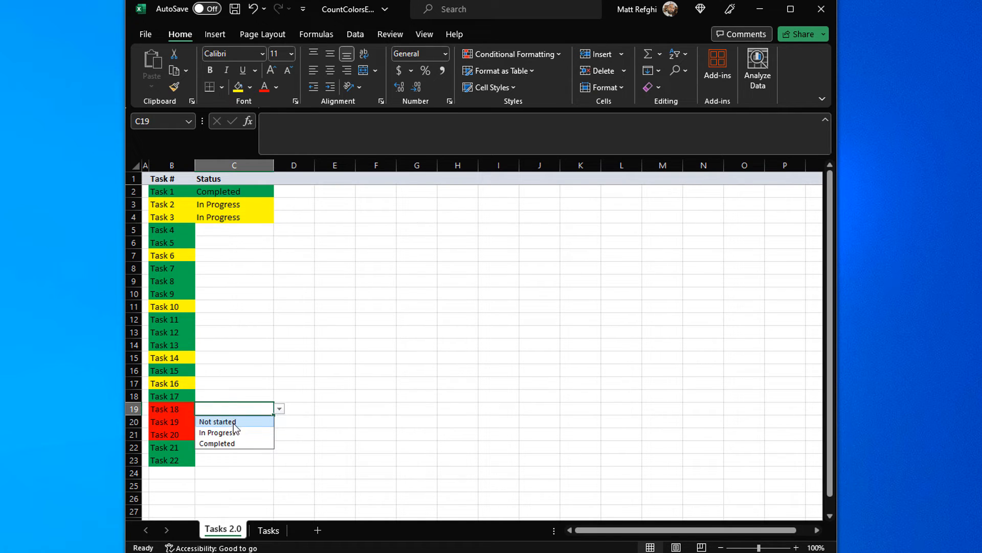
pyautogui.click(233, 421)
pyautogui.click(240, 421)
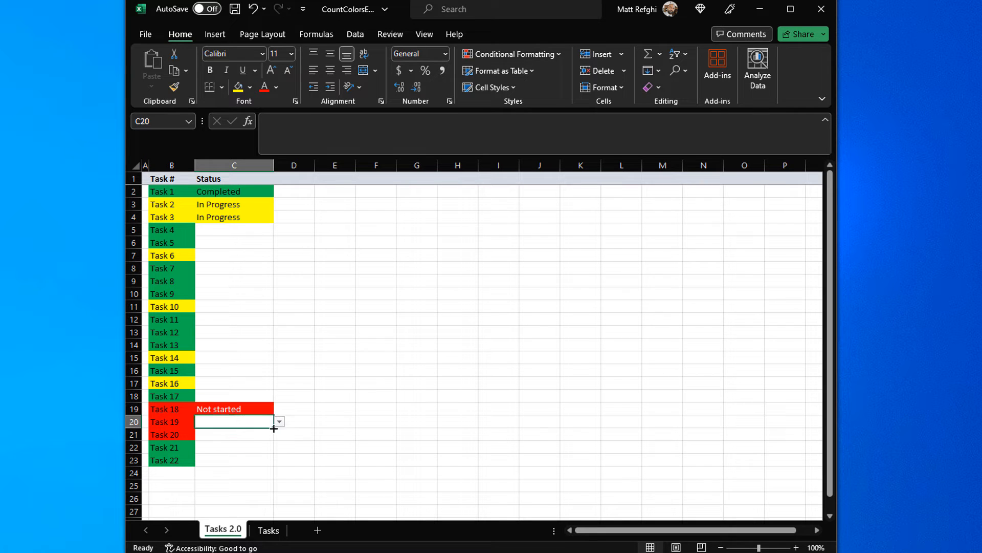
pyautogui.click(280, 421)
pyautogui.click(247, 434)
pyautogui.click(263, 434)
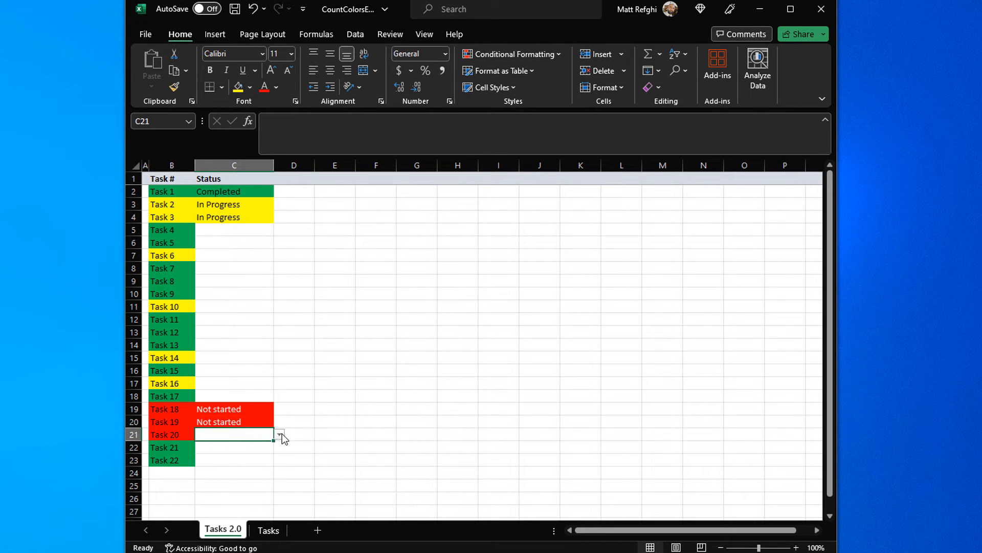
pyautogui.click(280, 434)
pyautogui.click(246, 444)
# Step: Set the status of Tasks 21, 22 and 17 to Completed from their drop-down lists
pyautogui.click(270, 447)
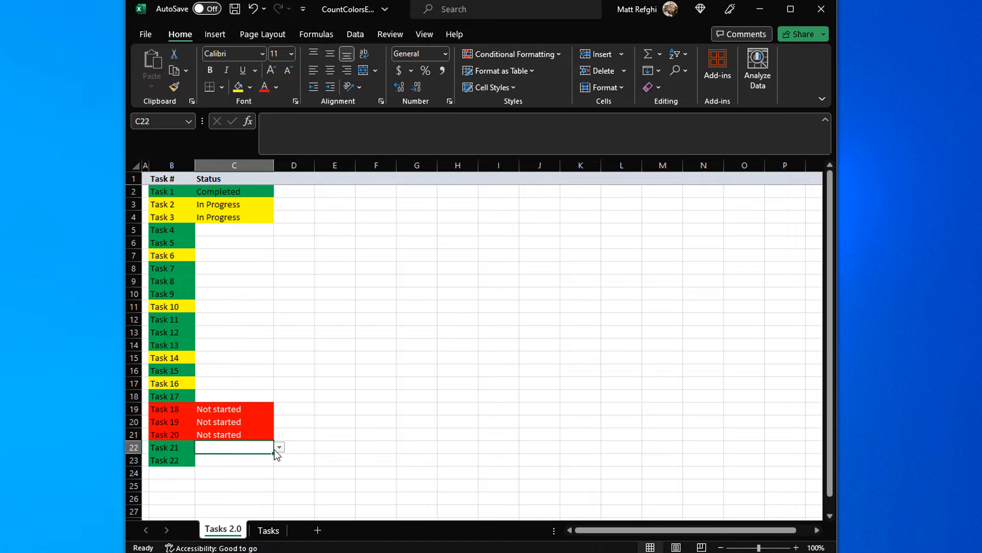
pyautogui.click(279, 447)
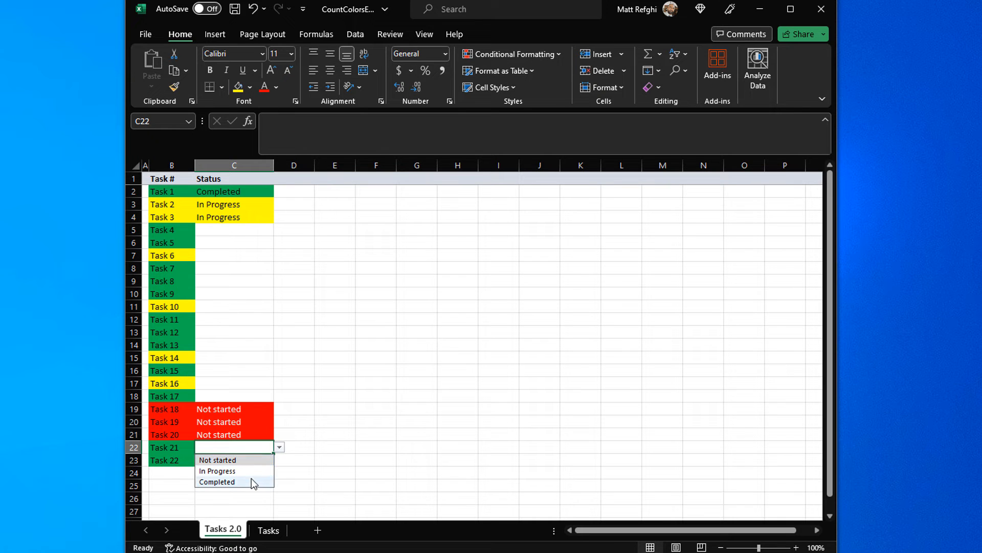
pyautogui.click(251, 481)
pyautogui.click(268, 460)
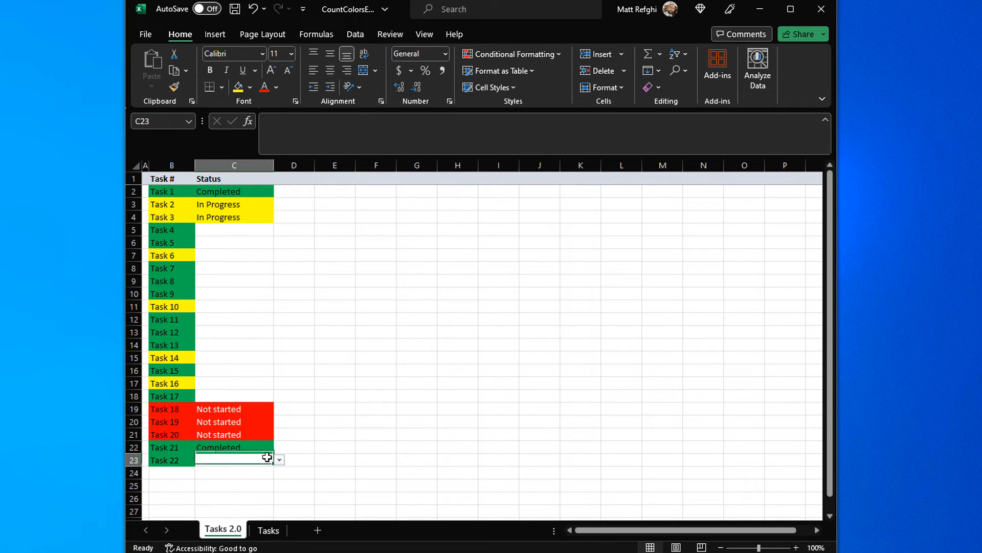
pyautogui.click(280, 460)
pyautogui.click(244, 492)
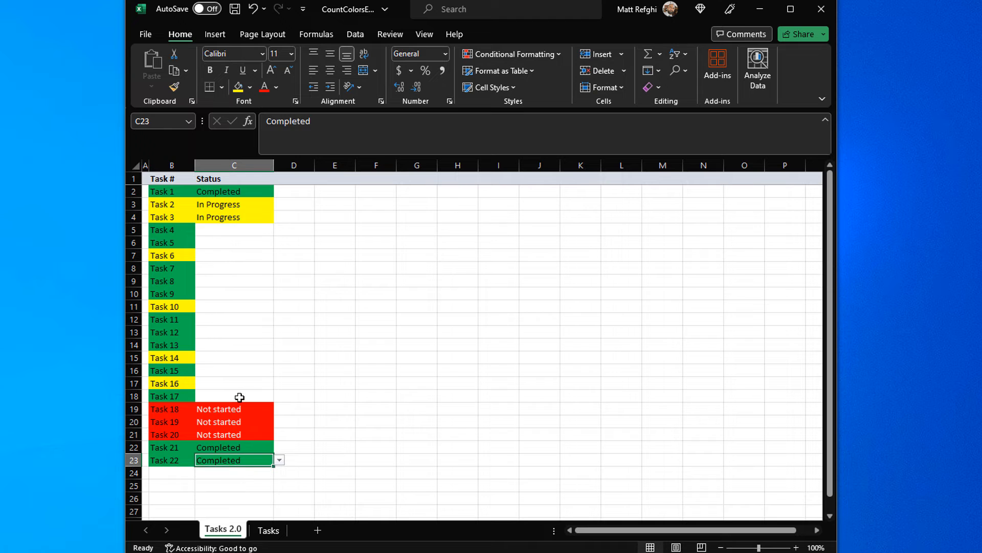
pyautogui.click(241, 395)
pyautogui.click(279, 396)
pyautogui.click(252, 431)
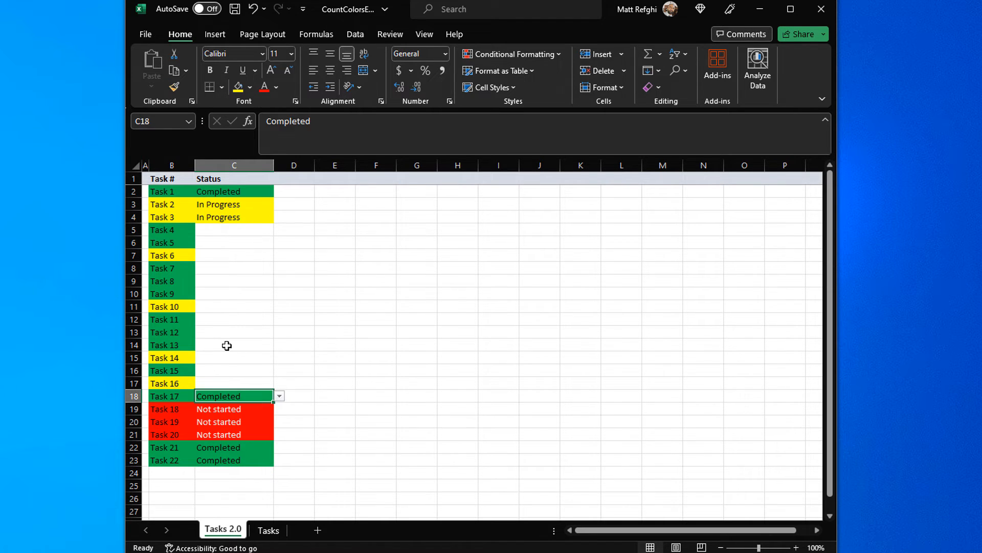
# Step: Clear the formats from the task name cells B2:B23 to remove their manual color fills
pyautogui.click(225, 344)
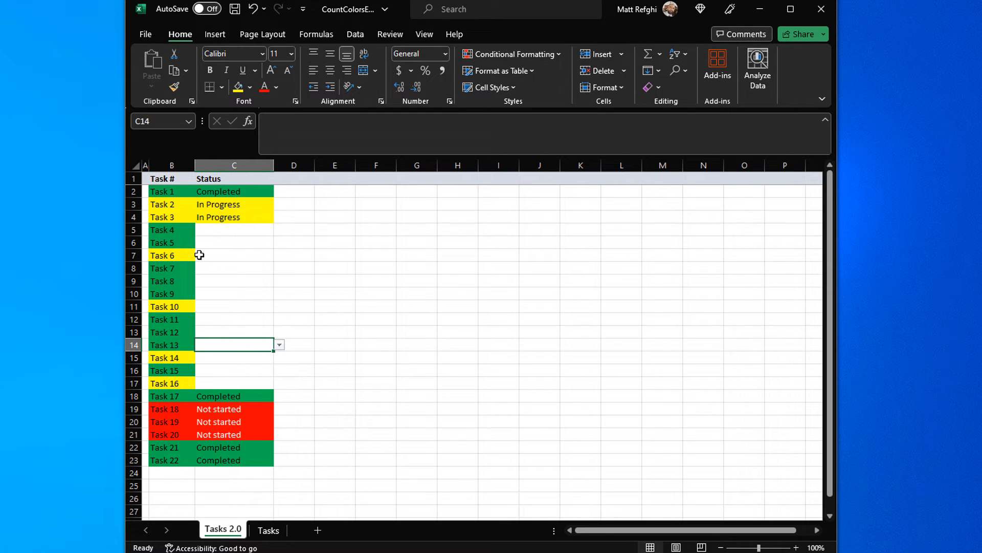
pyautogui.moveTo(185, 192); pyautogui.dragTo(182, 454)
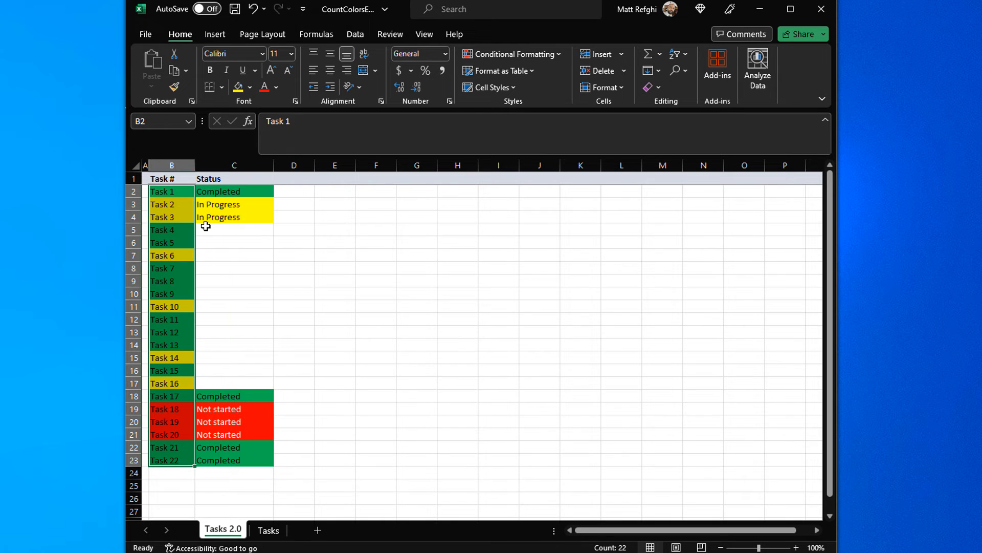
pyautogui.click(660, 87)
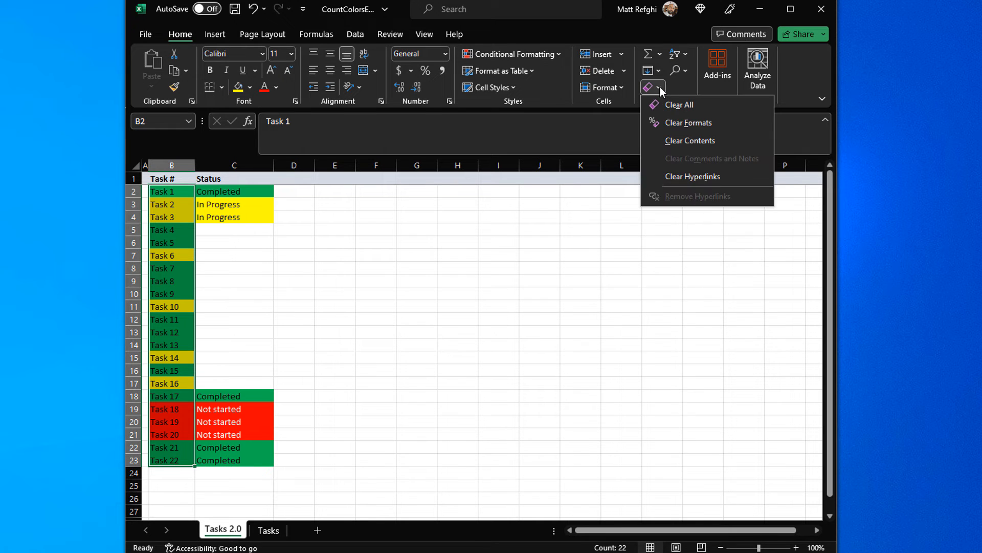
pyautogui.click(686, 120)
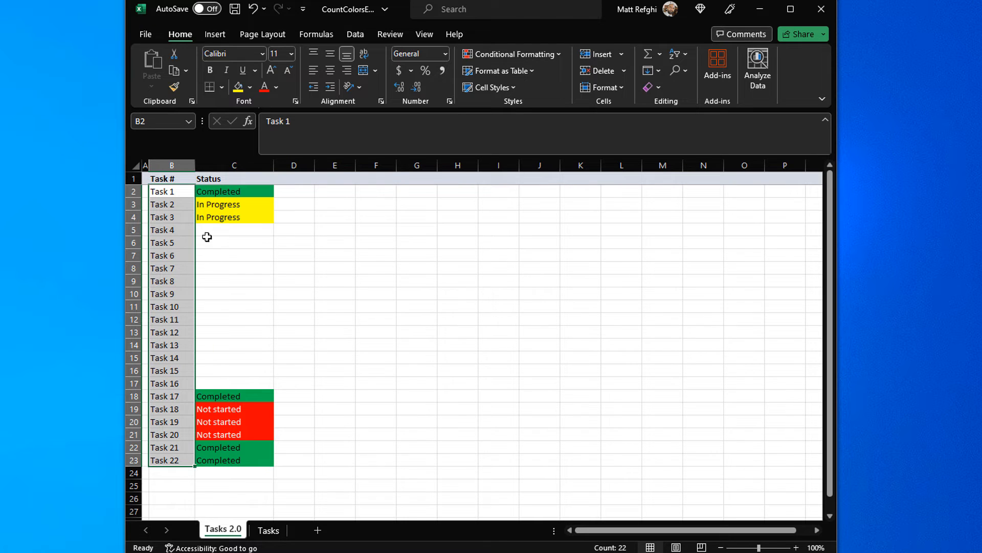
pyautogui.moveTo(207, 230); pyautogui.dragTo(239, 383)
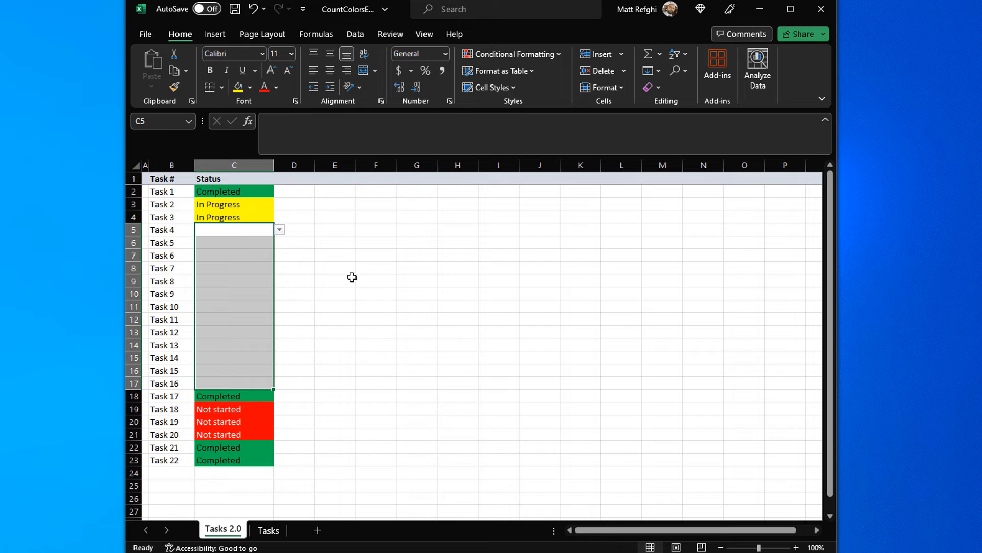
pyautogui.moveTo(351, 242); pyautogui.dragTo(563, 409)
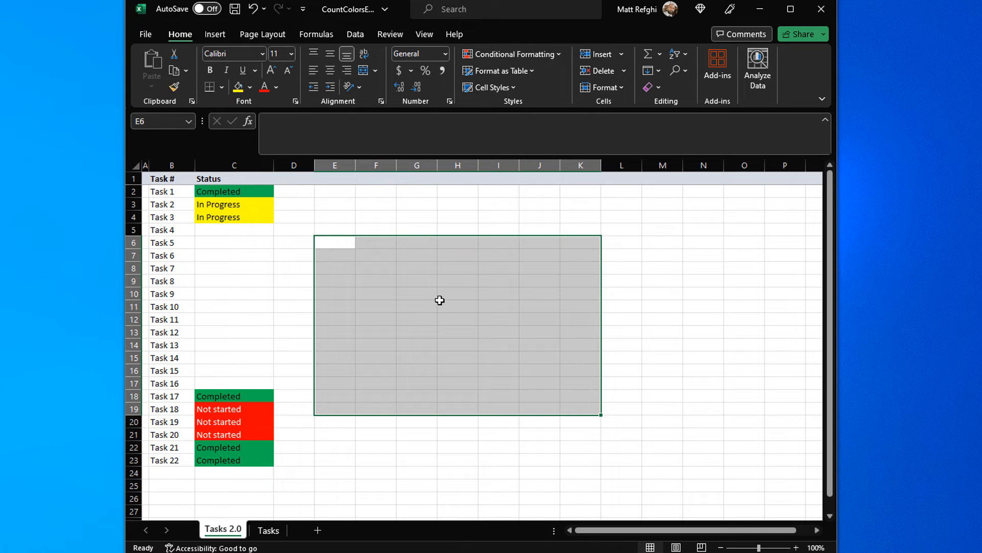
# Step: Add a new worksheet, place it before Tasks 2.0 and name it Overview
pyautogui.click(318, 530)
pyautogui.moveTo(266, 535); pyautogui.dragTo(204, 534)
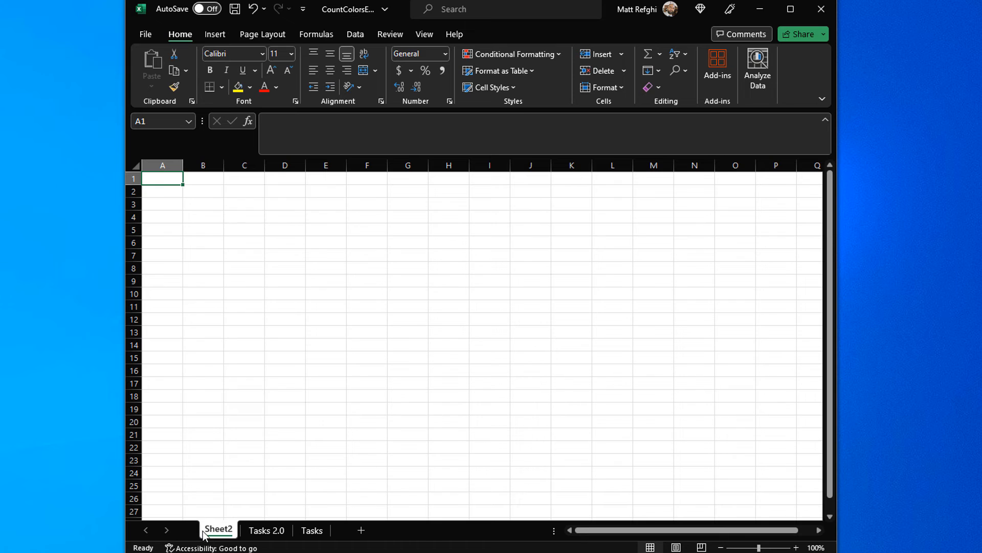
pyautogui.doubleClick(205, 531)
pyautogui.write('Overview')
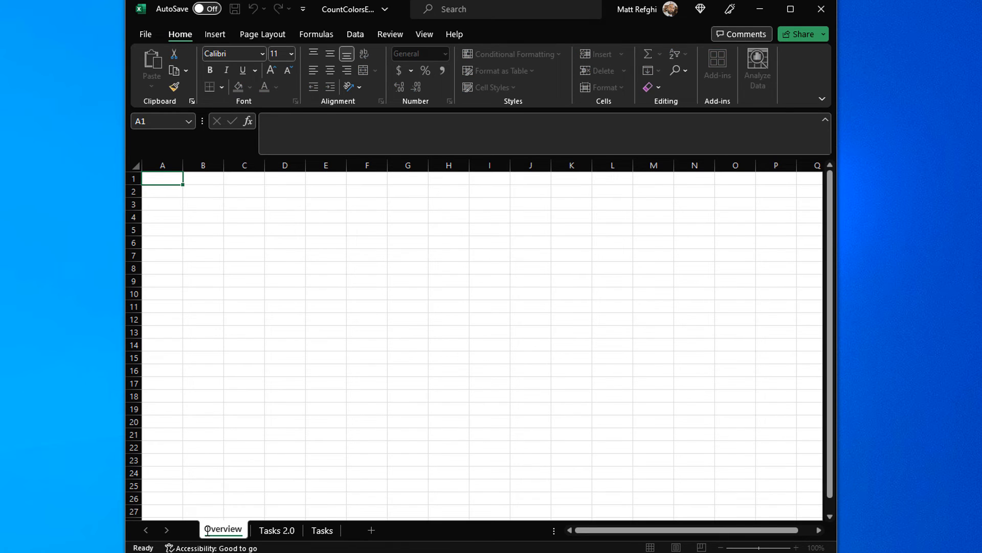
pyautogui.press('Return')
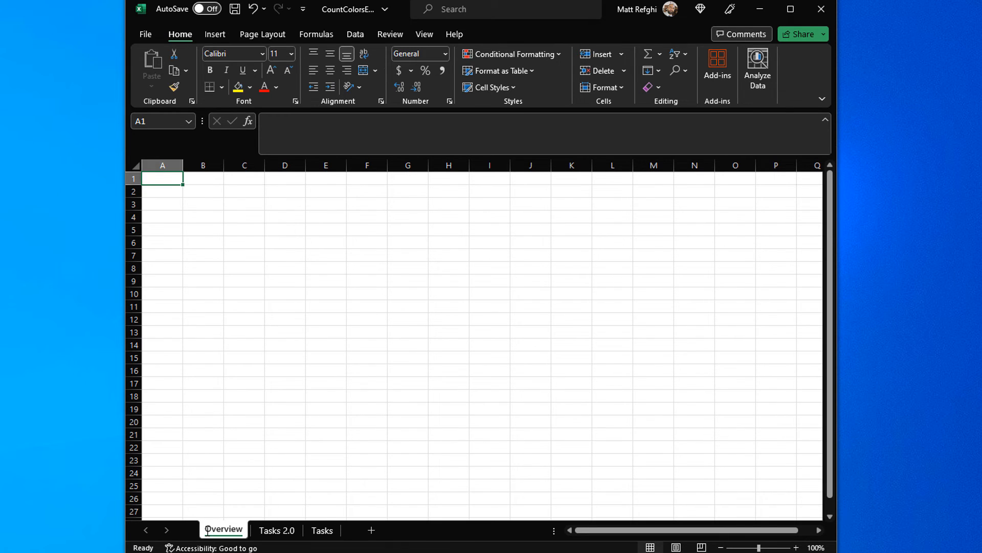
# Step: Enter the labels Not started, In Progress and Completed in cells B2 to B4 of the Overview sheet
pyautogui.click(202, 189)
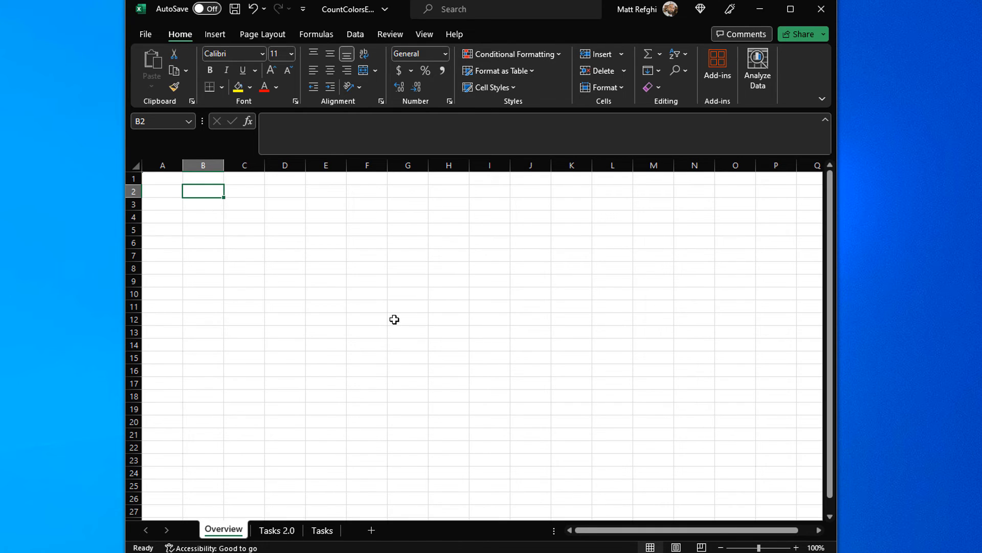
pyautogui.write('Not started')
pyautogui.press('Return')
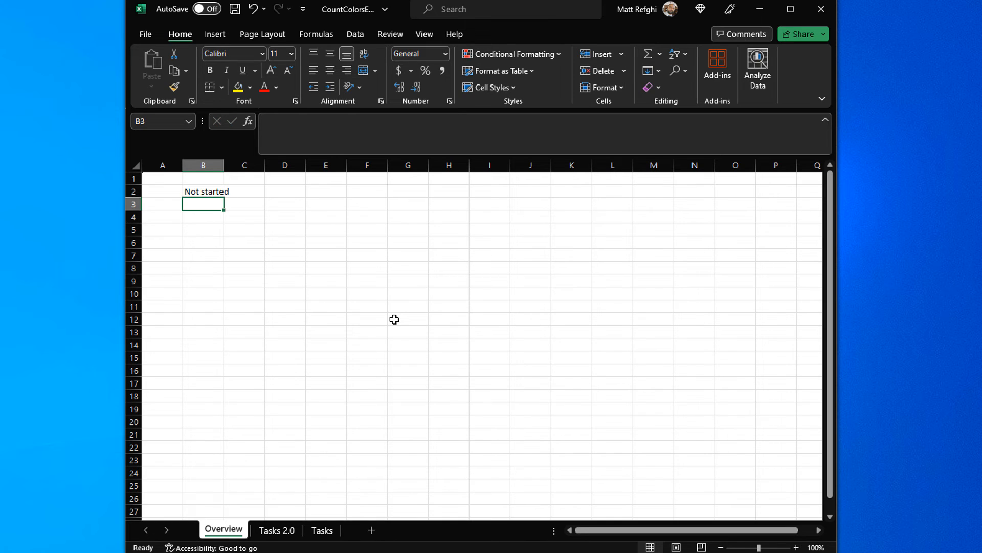
pyautogui.write('In progress')
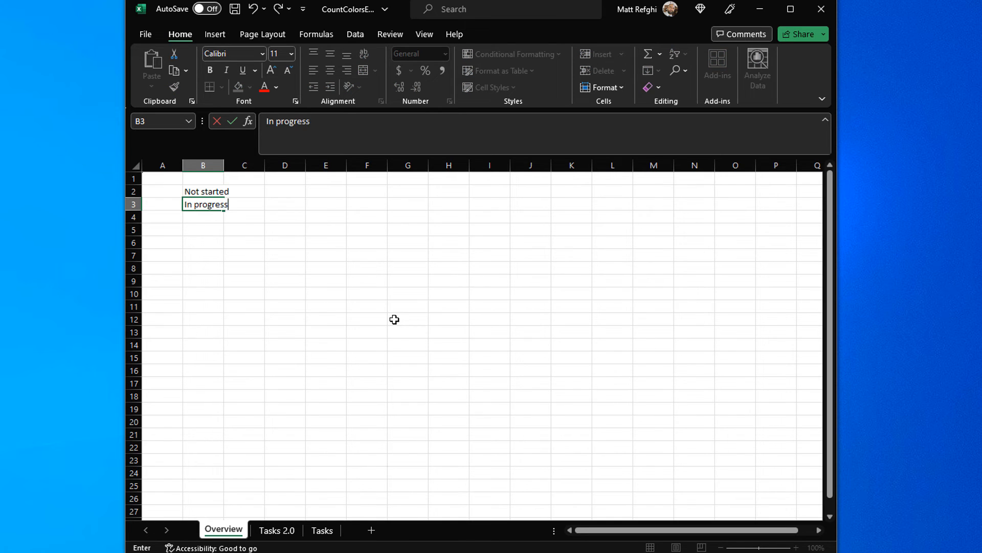
pyautogui.press('BackSpace')
pyautogui.press('BackSpace')
pyautogui.press('BackSpace')
pyautogui.press('BackSpace')
pyautogui.press('BackSpace')
pyautogui.press('BackSpace')
pyautogui.press('BackSpace')
pyautogui.write('Progress')
pyautogui.press('Return')
pyautogui.write('Completed')
pyautogui.press('Return')
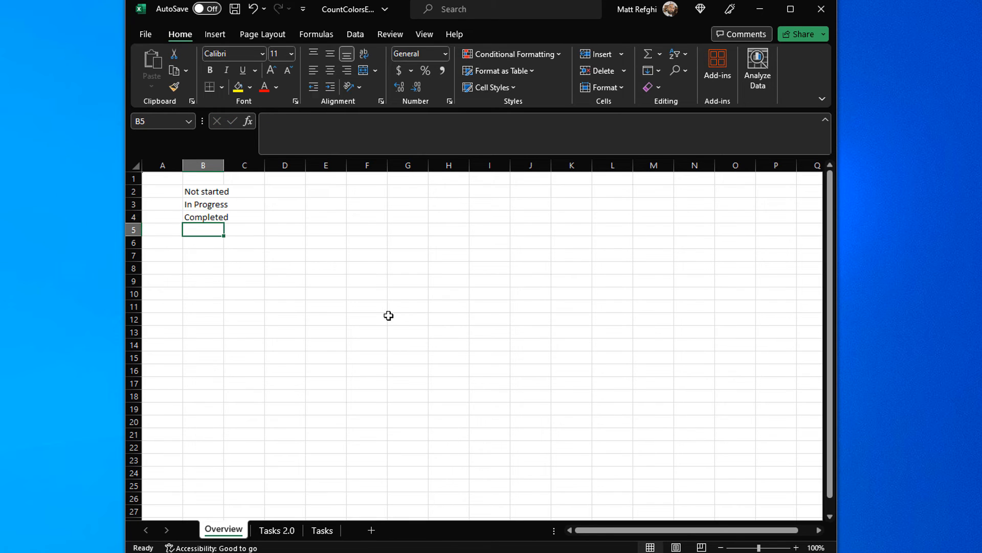
# Step: Widen column B to fit the status labels and enter the label Total in cell B5
pyautogui.moveTo(224, 165); pyautogui.dragTo(238, 165)
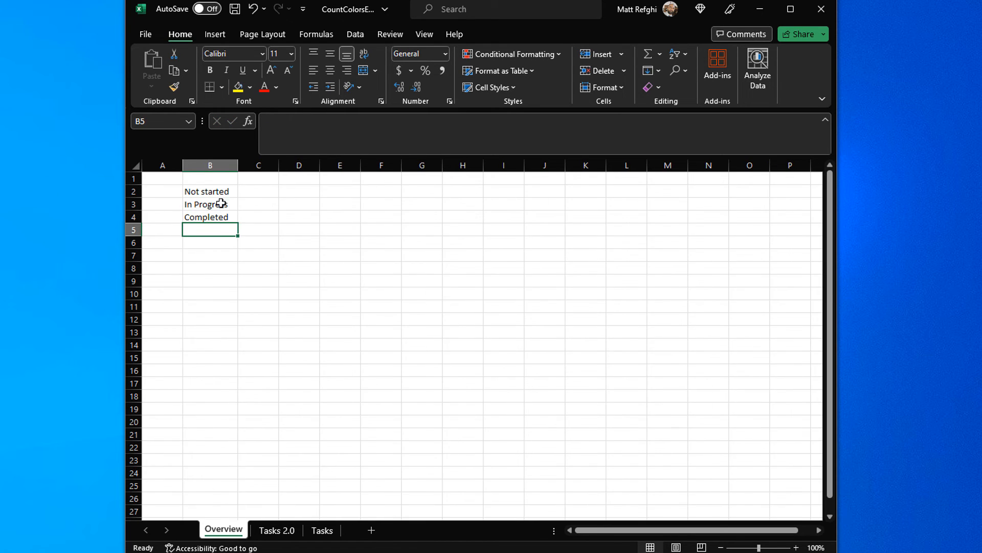
pyautogui.write('Total')
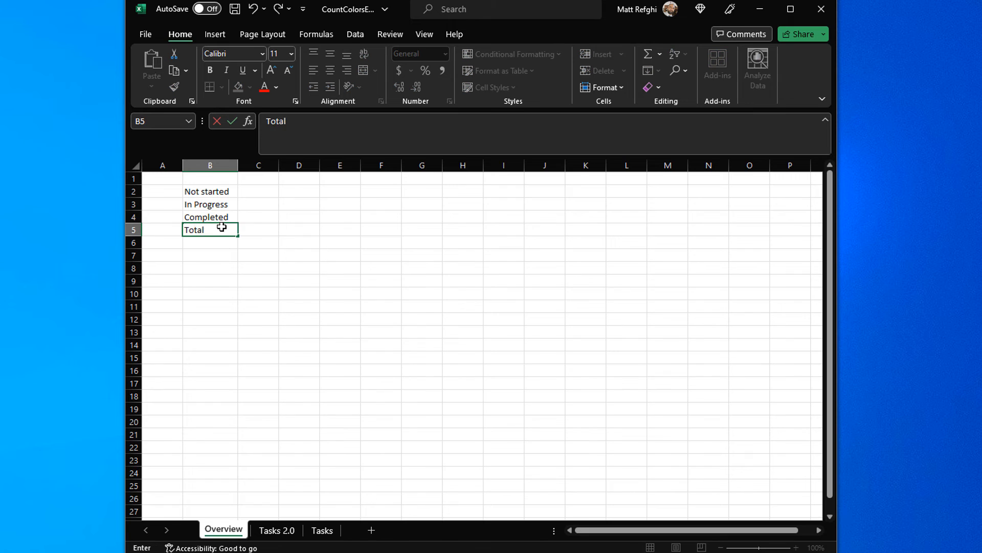
pyautogui.press('Return')
# Step: Enter the formula =SUM($C2:$C4) in cell C5 to total the status counts
pyautogui.press('Right')
pyautogui.press('Up')
pyautogui.write('5')
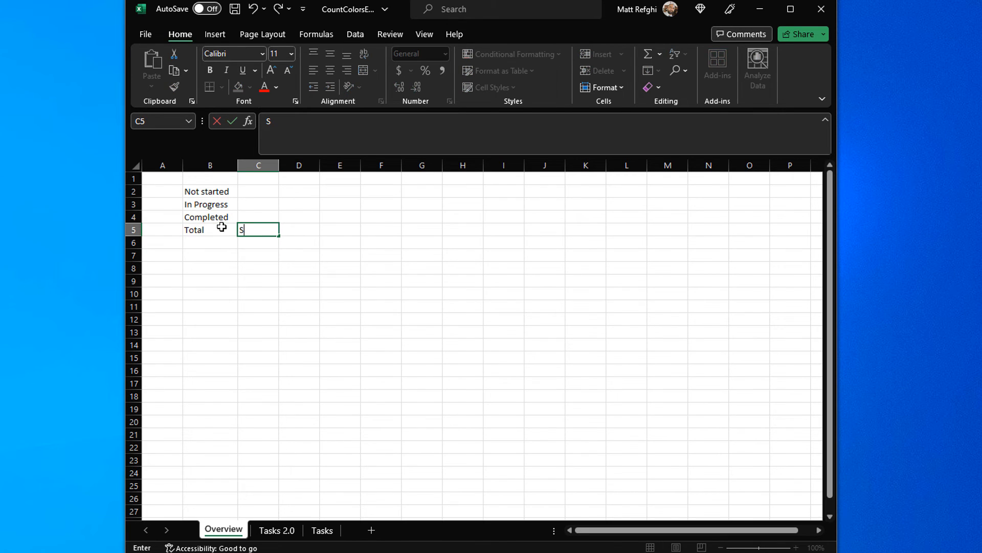
pyautogui.press('BackSpace')
pyautogui.write('=SUM(')
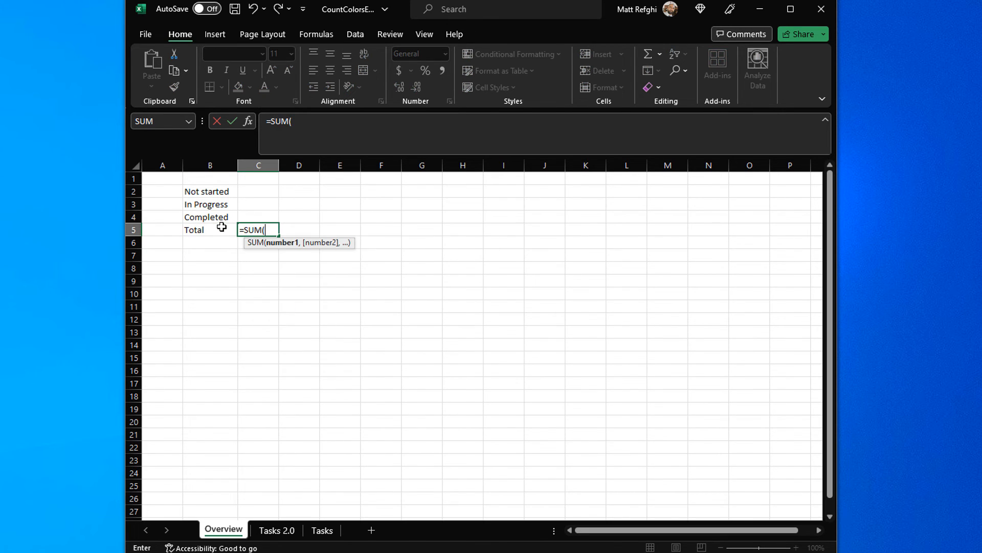
pyautogui.write('$C2:')
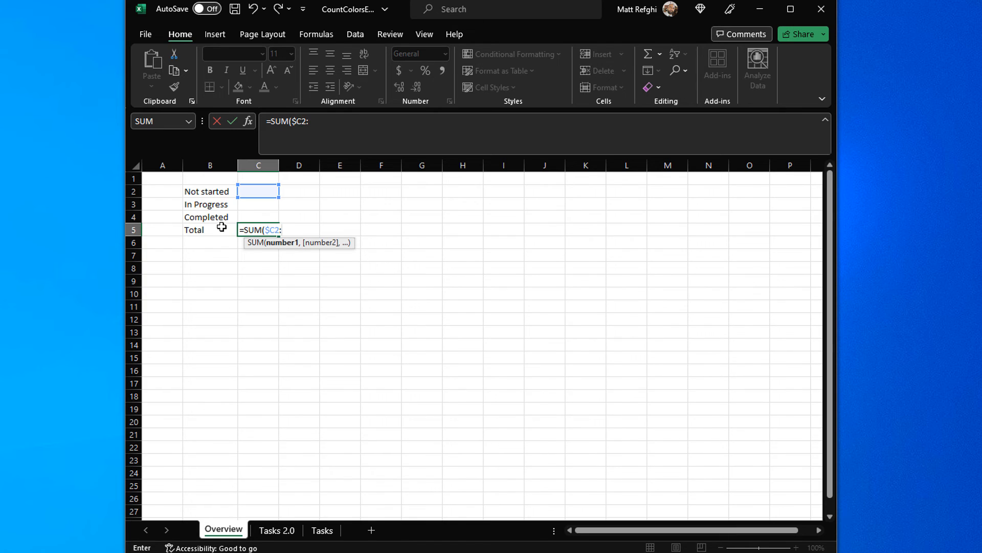
pyautogui.write('$C4')
pyautogui.press('Return')
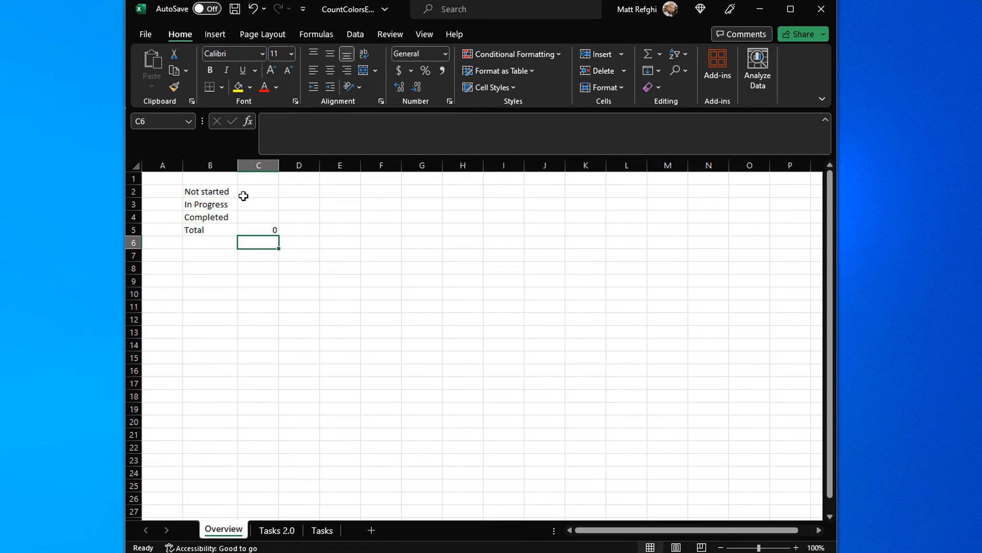
# Step: Start a COUNTIF formula in cell C2 with the status cells C2:C23 of Tasks 2.0 as its range
pyautogui.click(248, 195)
pyautogui.click(295, 146)
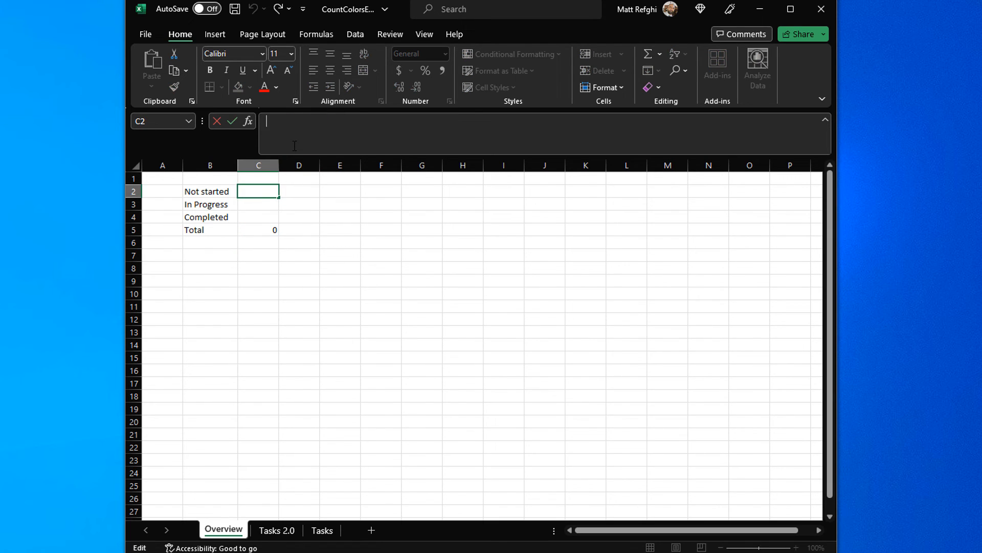
pyautogui.write('=COUN')
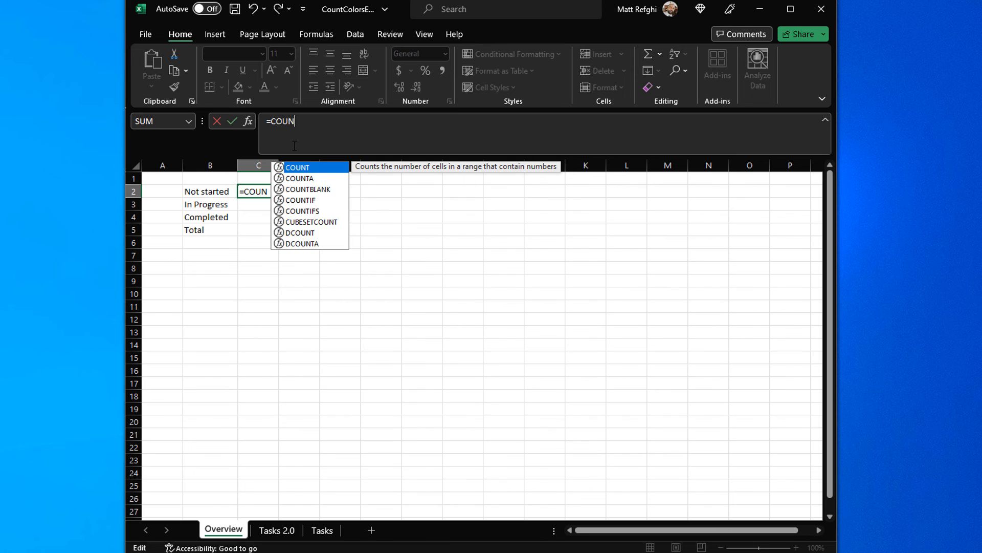
pyautogui.write('TIF(')
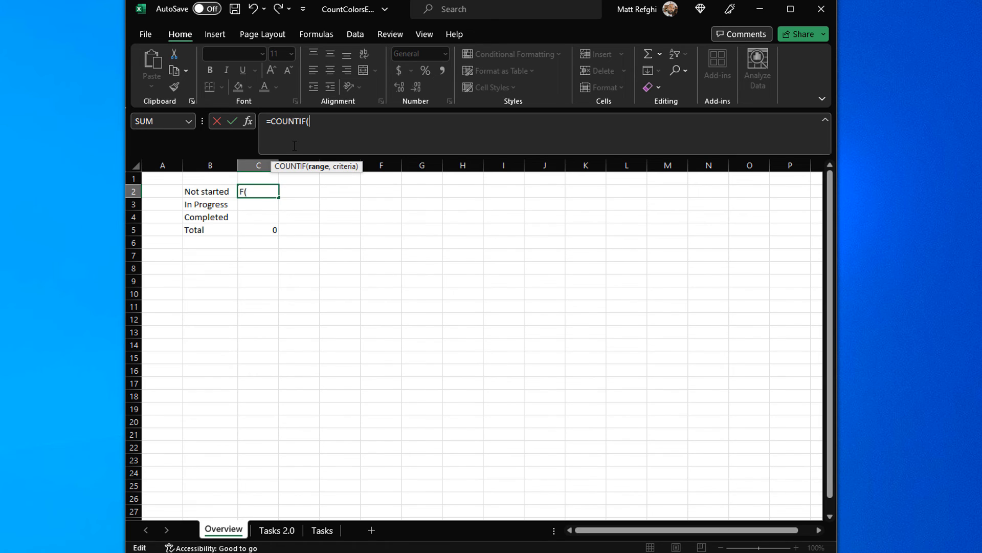
pyautogui.click(277, 529)
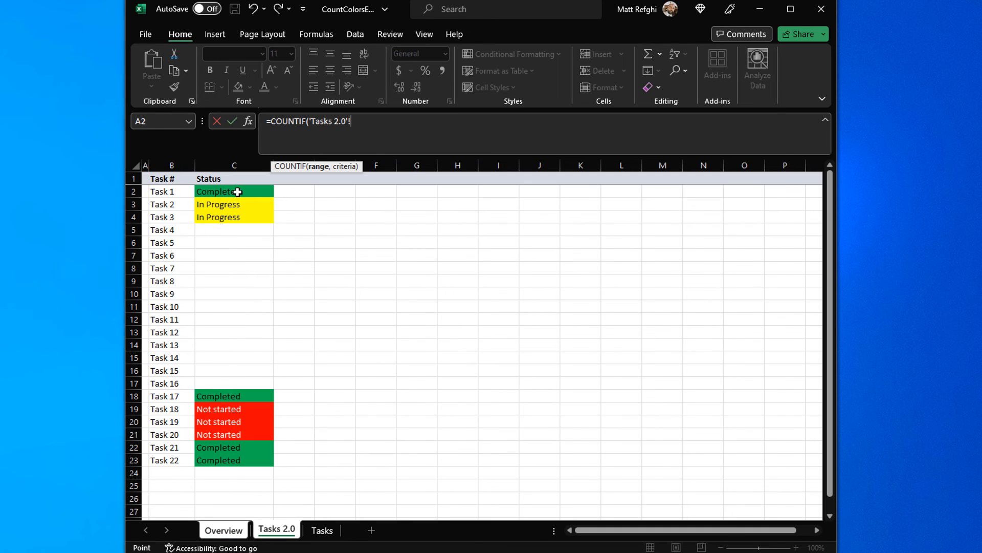
pyautogui.moveTo(237, 191); pyautogui.dragTo(256, 461)
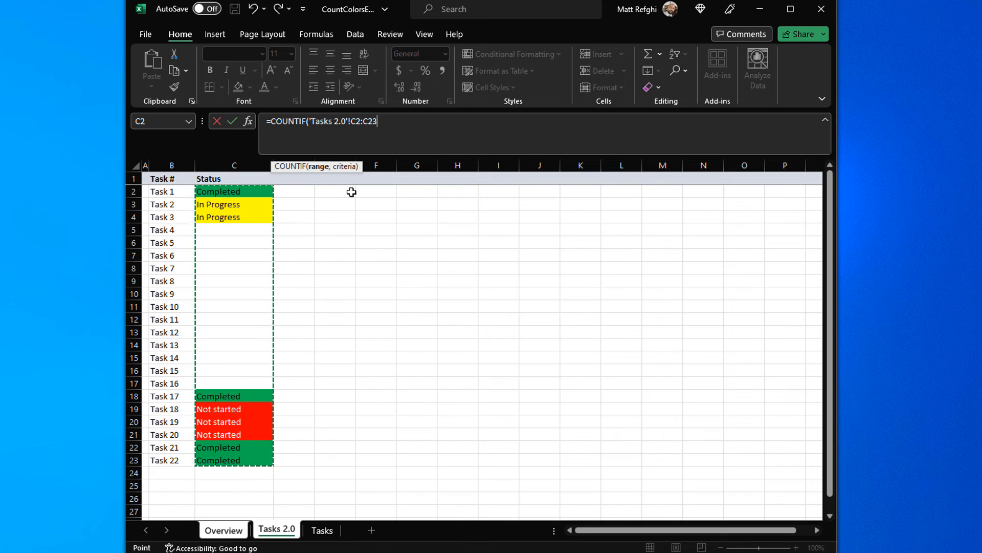
# Step: Make the COUNTIF range absolute as 'Tasks 2.0'!$C$2:$C$23 and add the separator for the criteria
pyautogui.click(351, 121)
pyautogui.write('$')
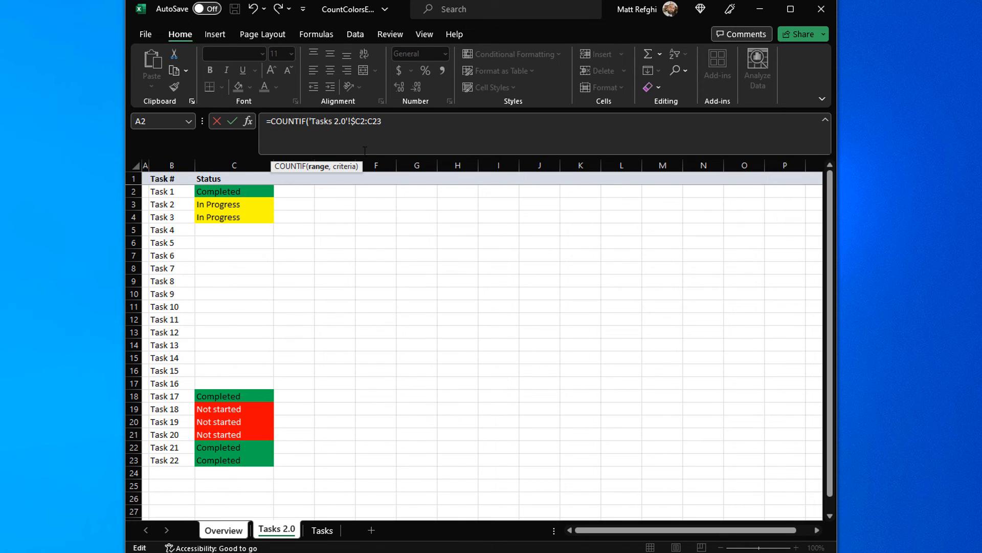
pyautogui.write('$')
pyautogui.write('$')
pyautogui.write('$')
pyautogui.write(',')
# Step: Complete the COUNTIF formula in Overview cell C2 with $B2 as its criteria
pyautogui.click(238, 533)
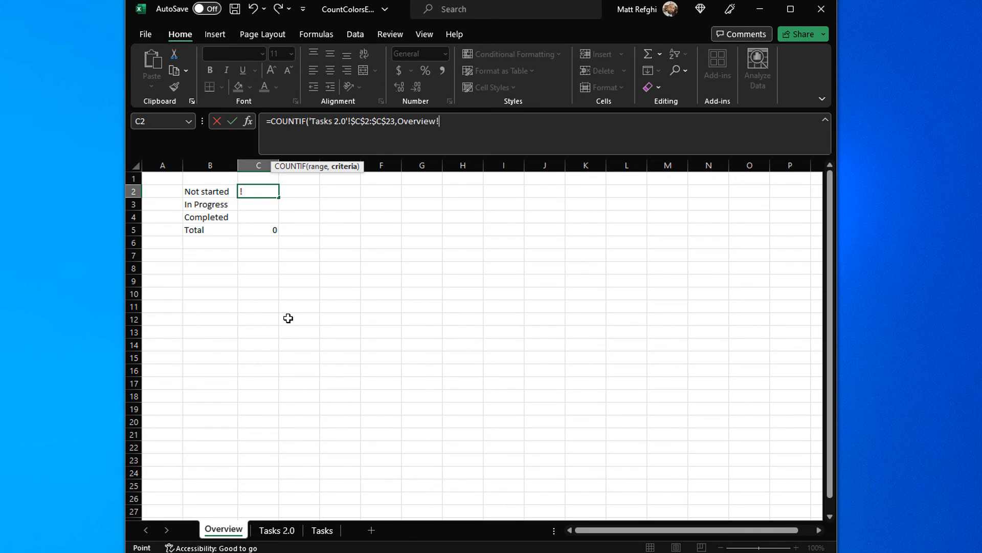
pyautogui.press('BackSpace')
pyautogui.press('BackSpace')
pyautogui.press('BackSpace')
pyautogui.press('BackSpace')
pyautogui.press('BackSpace')
pyautogui.press('BackSpace')
pyautogui.press('BackSpace')
pyautogui.press('BackSpace')
pyautogui.press('BackSpace')
pyautogui.write('$C2')
pyautogui.press('BackSpace')
pyautogui.write('B2')
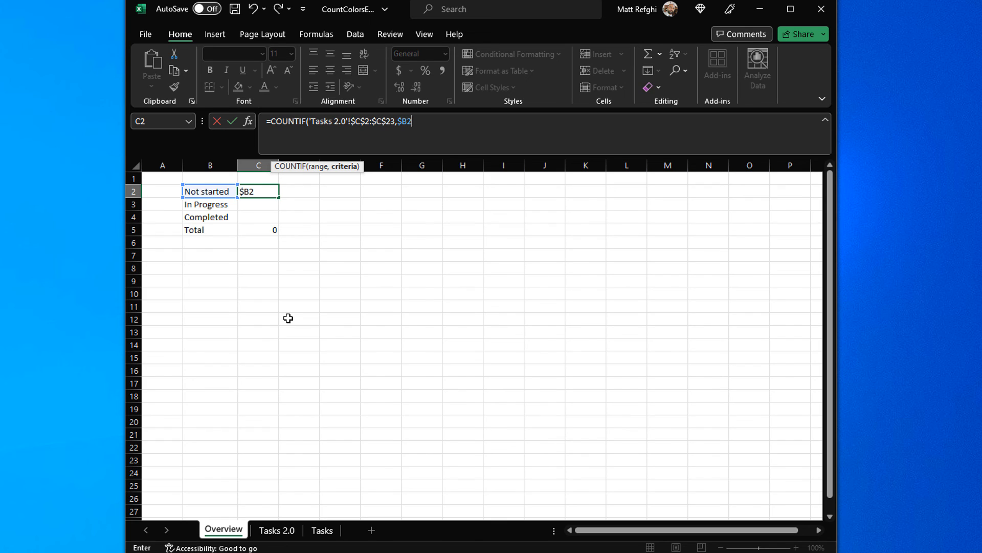
pyautogui.write(')')
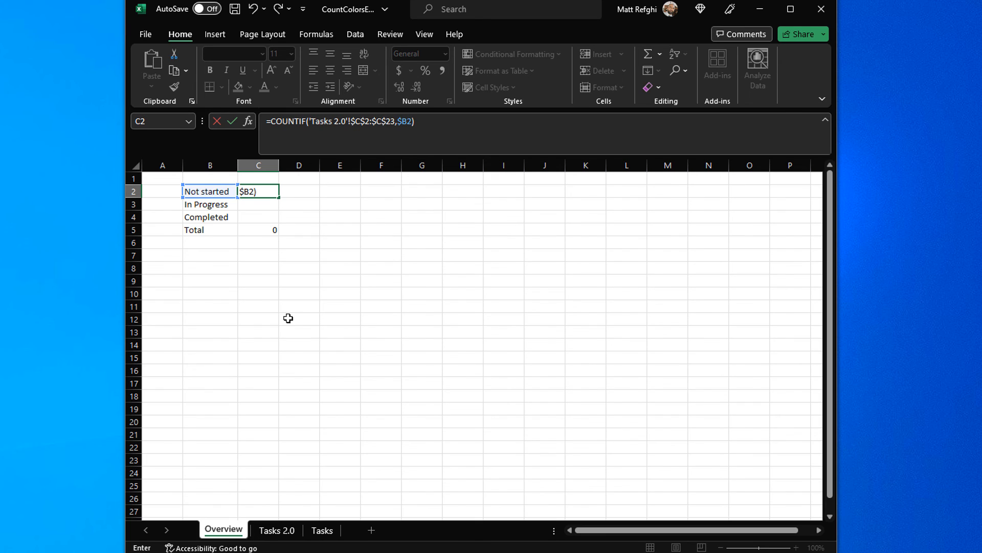
pyautogui.press('Left')
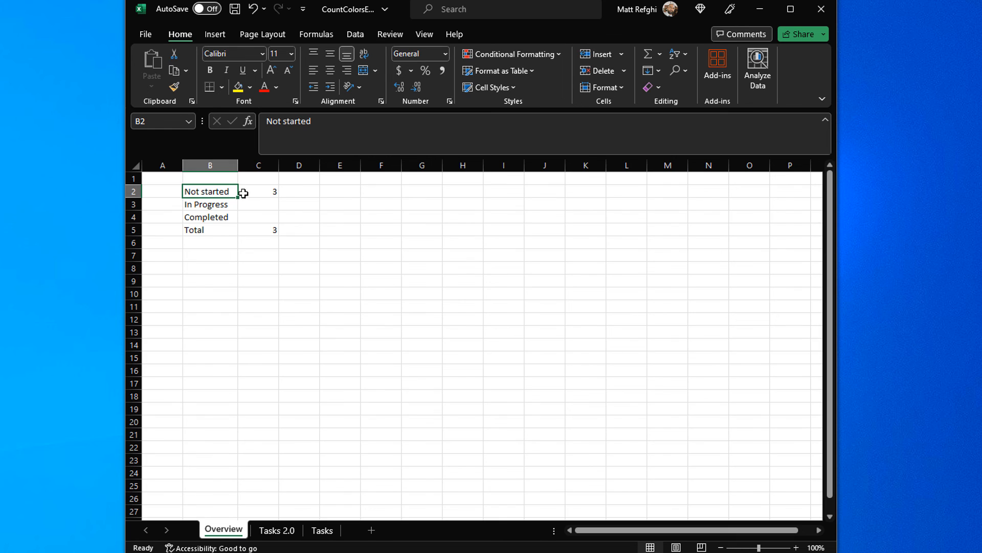
# Step: Check the Not started count against the matching status cells C19:C21 on the Tasks 2.0 sheet
pyautogui.click(285, 530)
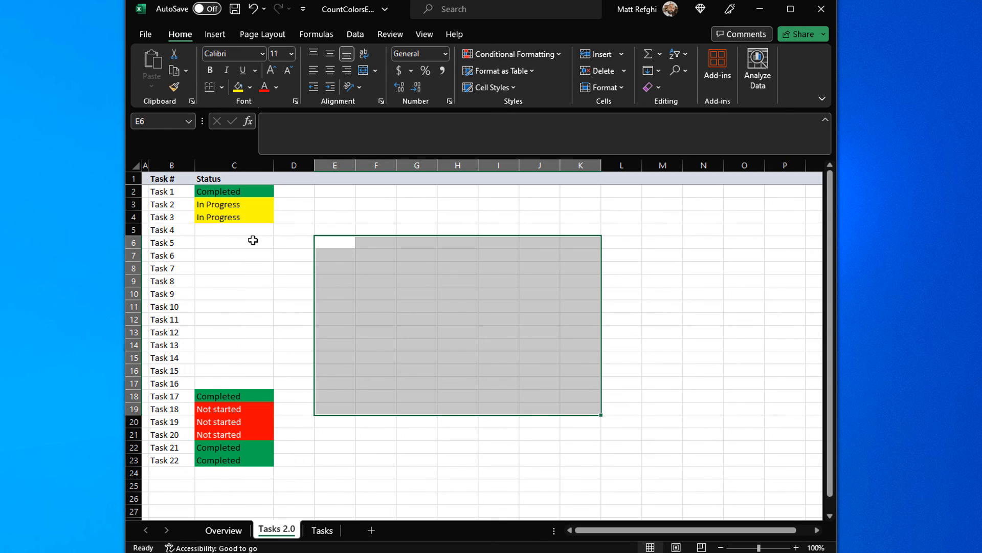
pyautogui.click(255, 412)
pyautogui.moveTo(255, 416); pyautogui.dragTo(256, 434)
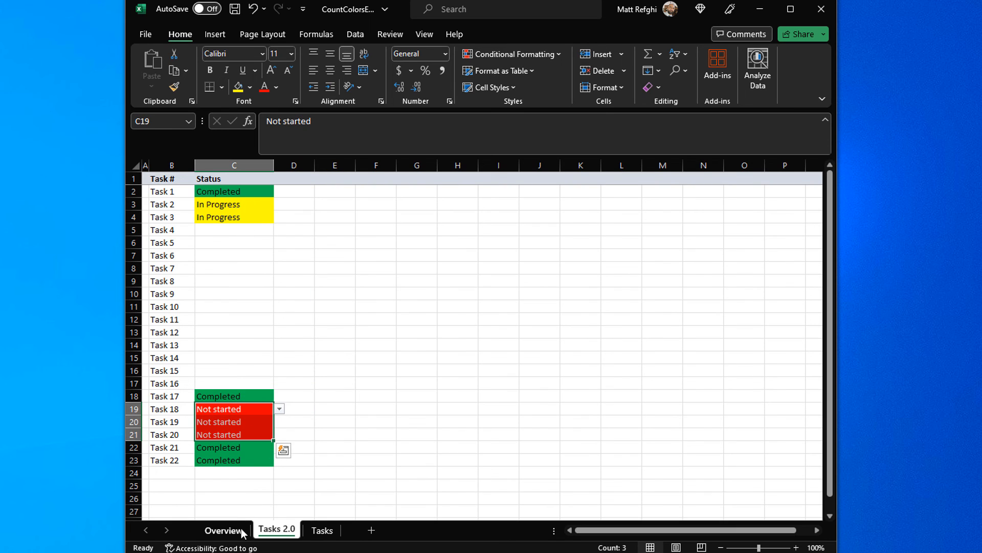
pyautogui.click(223, 530)
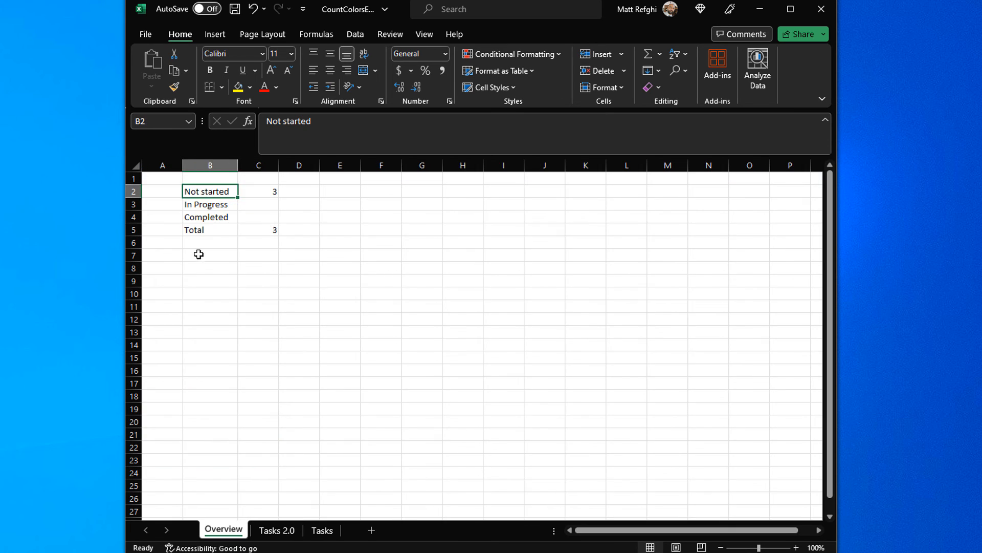
# Step: Fill the COUNTIF formula from C2 down to C4 for the In Progress and Completed statuses
pyautogui.click(262, 203)
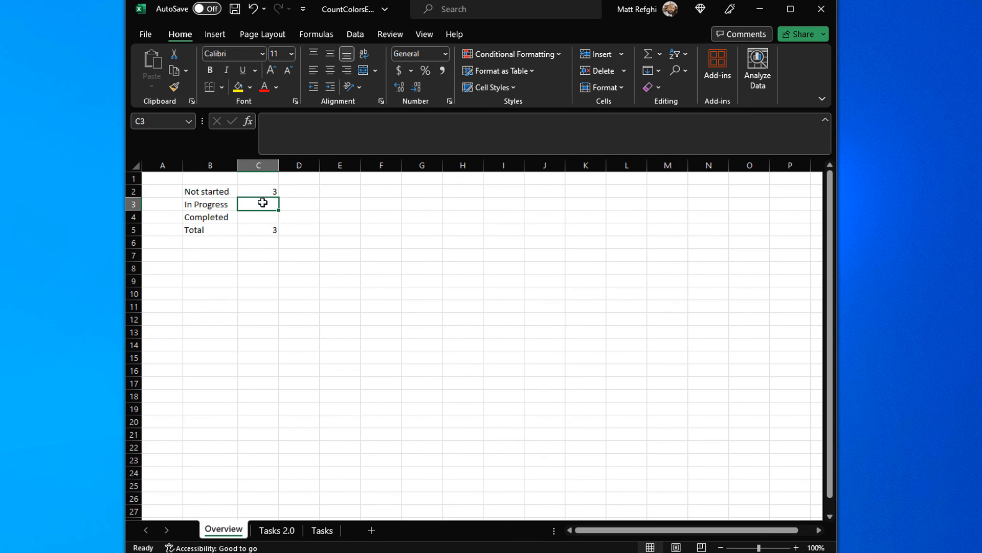
pyautogui.click(274, 193)
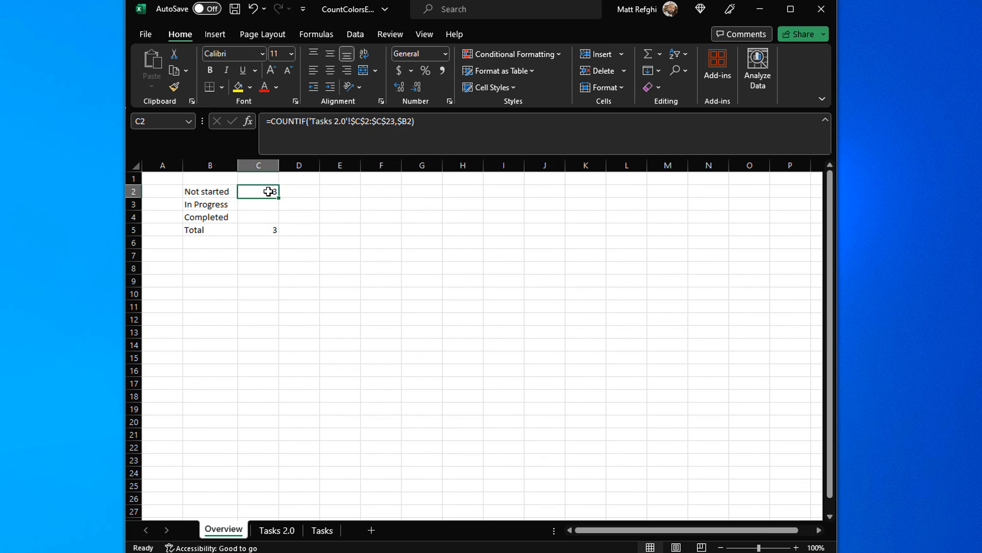
pyautogui.moveTo(280, 198); pyautogui.dragTo(275, 221)
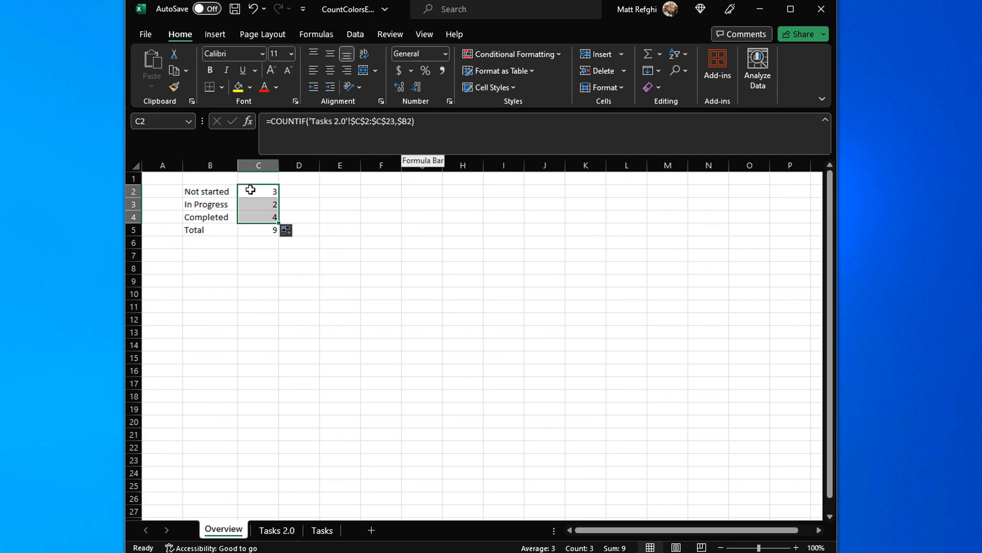
# Step: Examine the criteria references in the COUNTIF formulas of cells C3 and C2
pyautogui.click(261, 205)
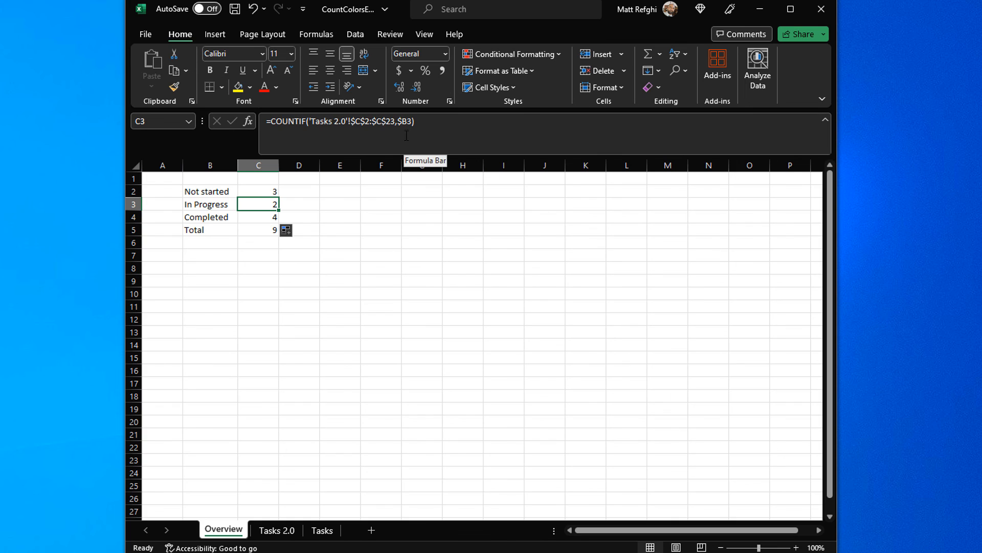
pyautogui.click(268, 191)
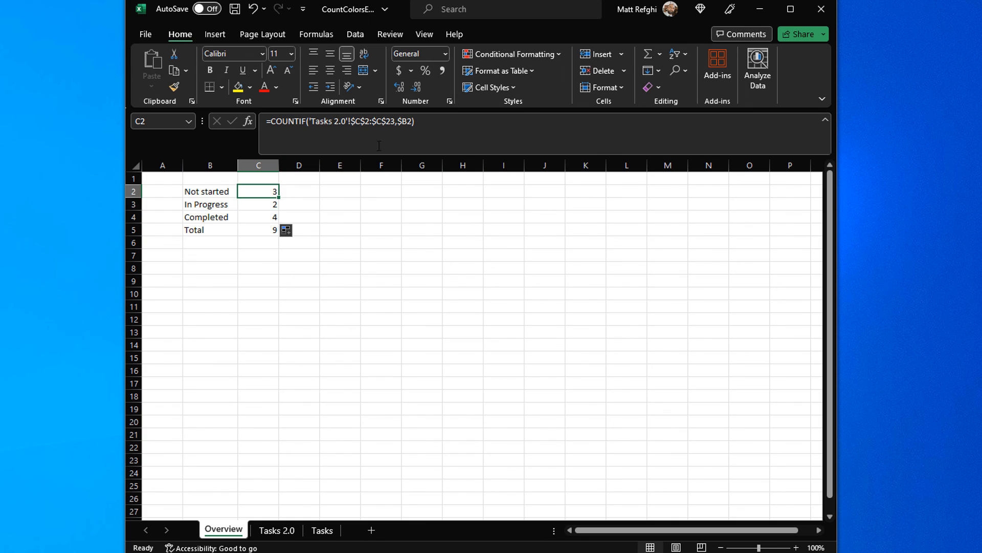
pyautogui.click(408, 121)
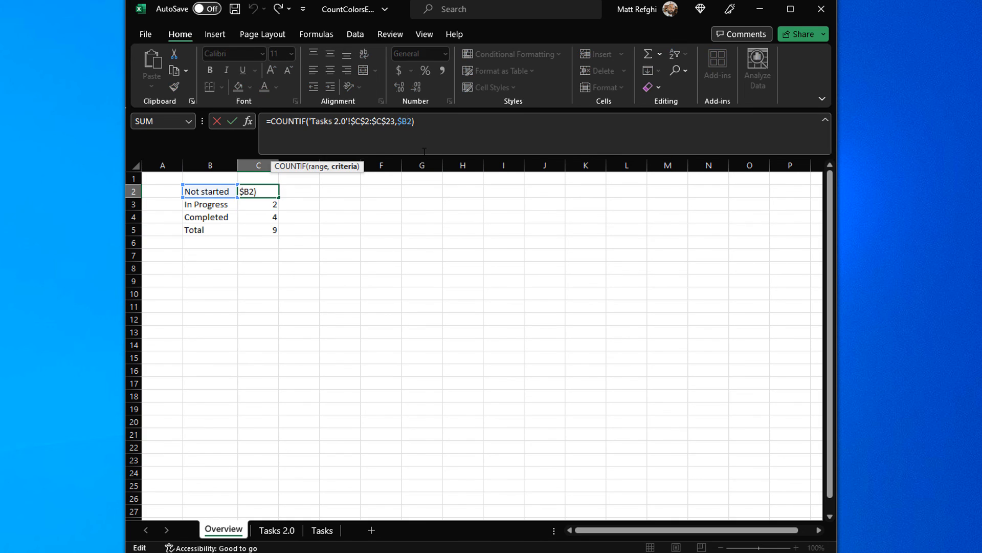
pyautogui.write('$')
pyautogui.hotkey('ctrl', 'Return')
# Step: Review the formulas in C5 and C4 of the Overview sheet and compare them with the Tasks 2.0 statuses
pyautogui.click(265, 230)
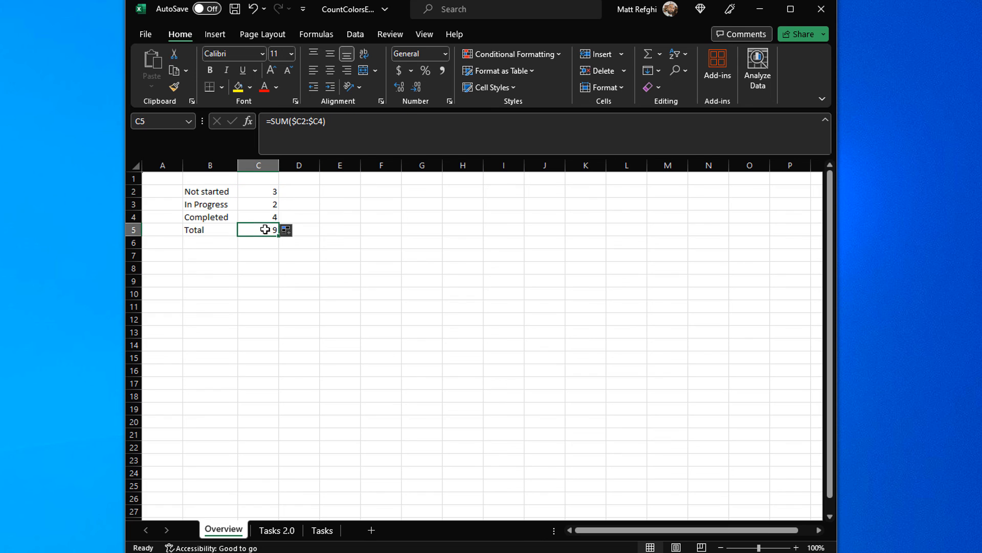
pyautogui.click(268, 222)
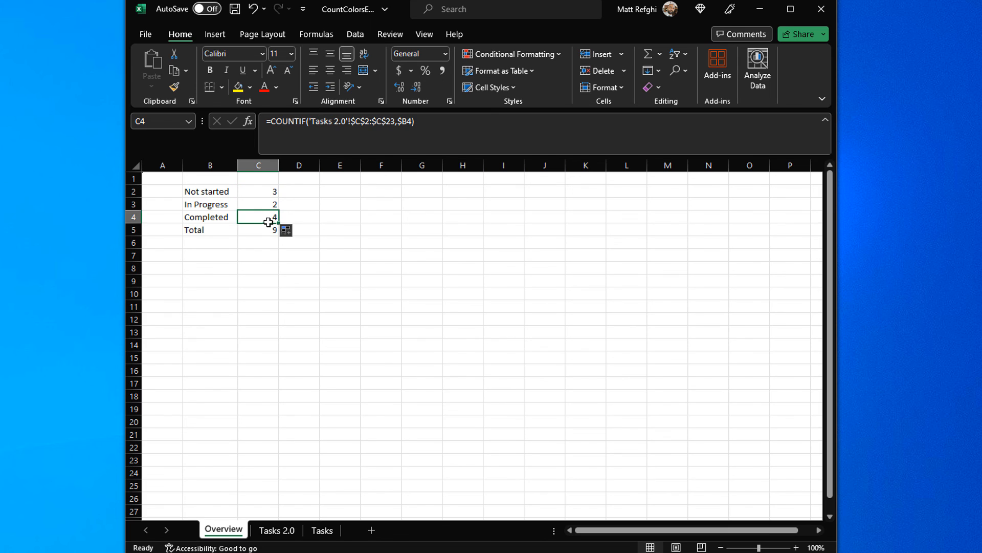
pyautogui.click(277, 530)
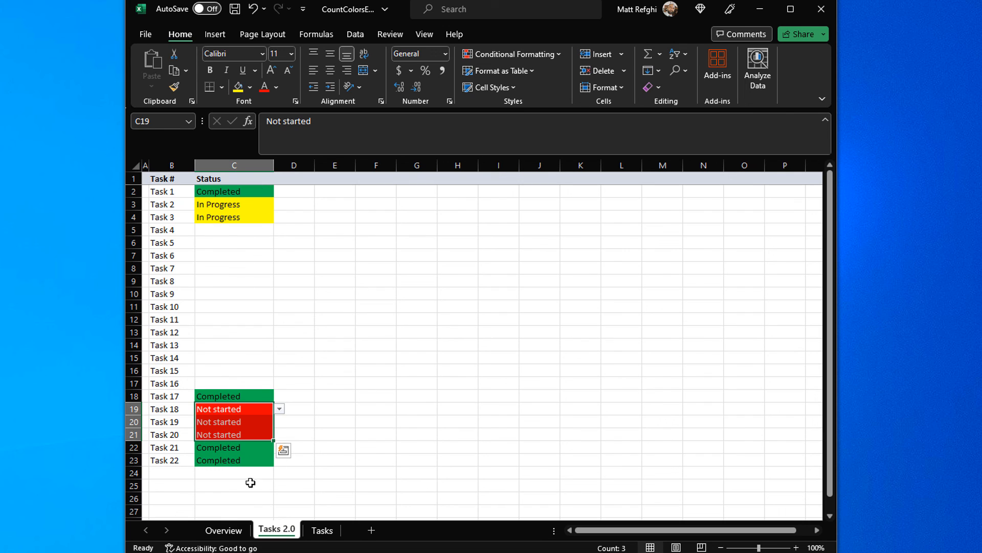
pyautogui.hotkey('ctrl', 'pageup')
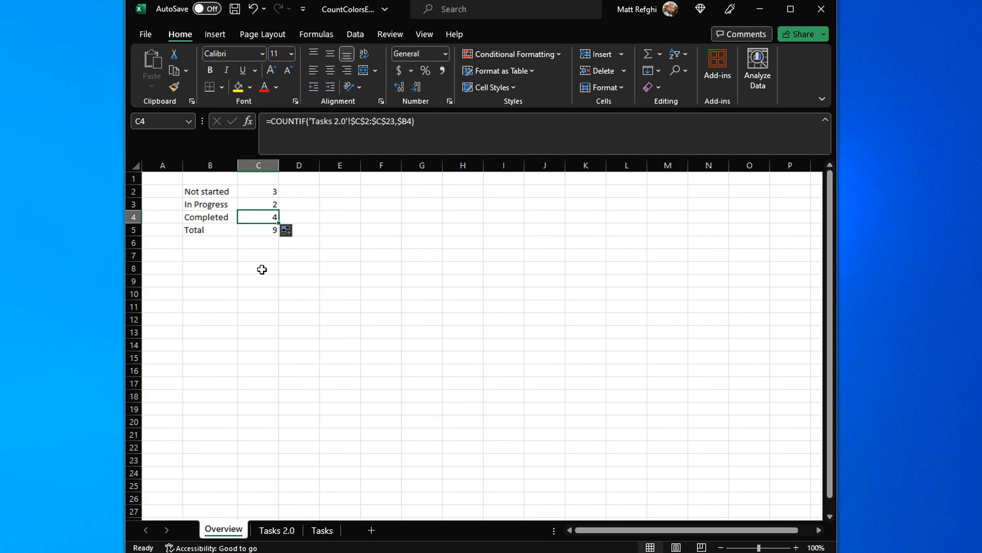